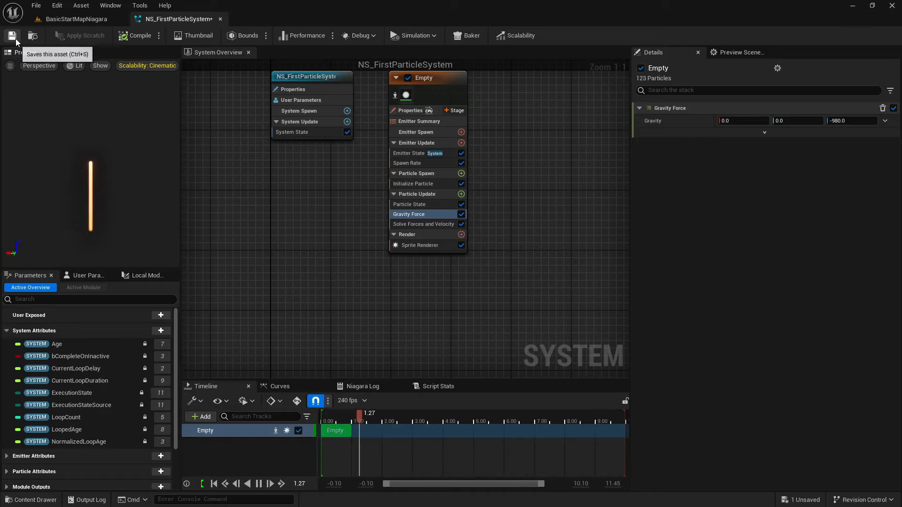
- Save the NS_FirstParticleSystem asset and place it in the BasicStartMapNiagara level above the floor
click(14, 37)
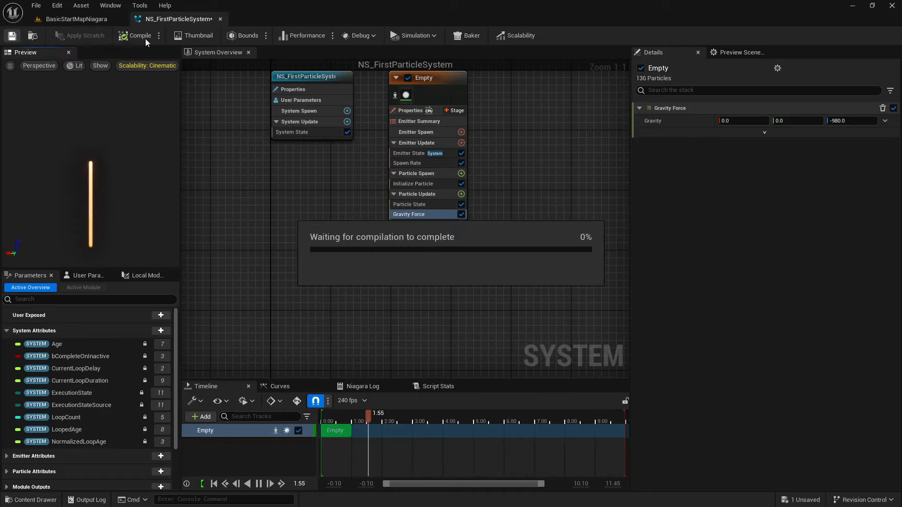
click(85, 22)
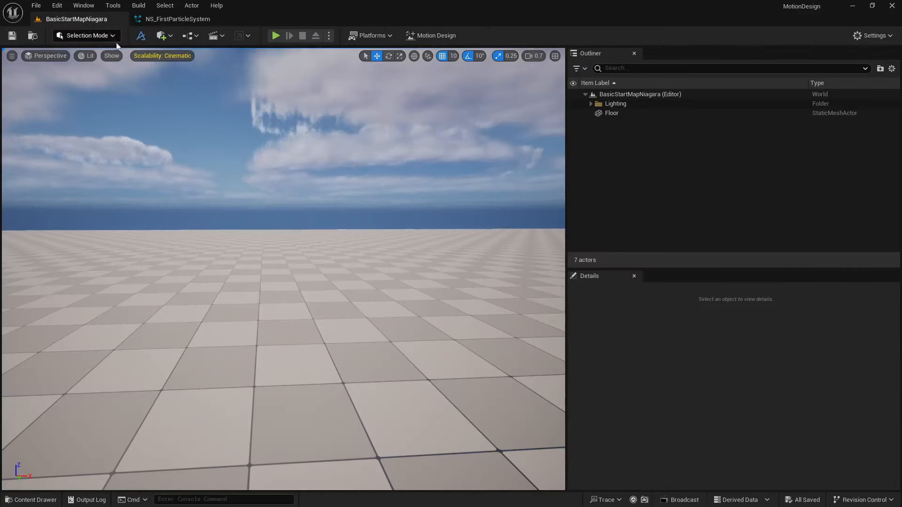
click(31, 500)
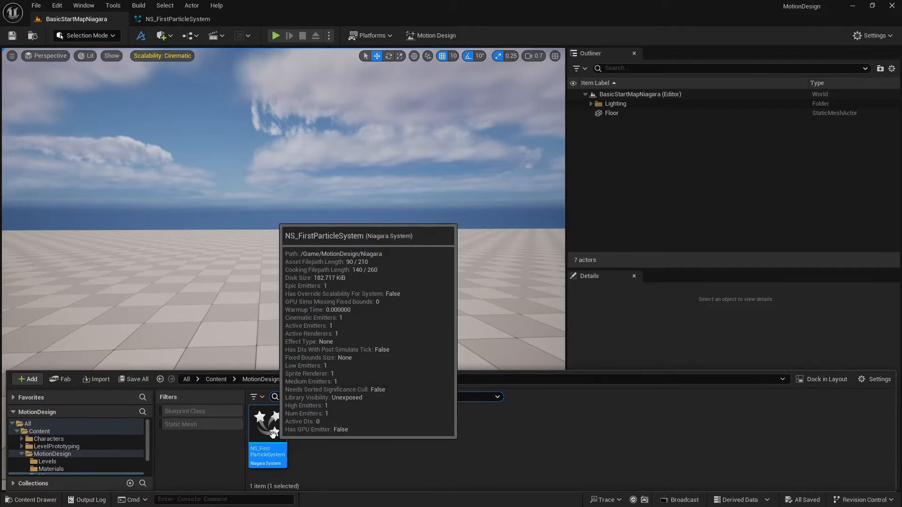
drag(270, 435, 277, 313)
- Move the placed particle system high above the floor, to about X -310 and Z 700
drag(276, 278, 275, 70)
scroll(334, 222, down, 4)
scroll(334, 222, up, 8)
key(w)
scroll(284, 269, down, 5)
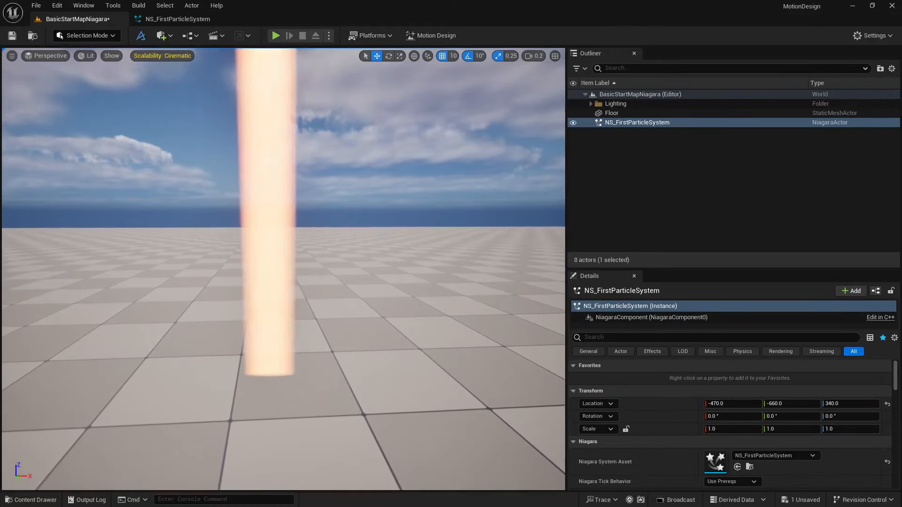
key(s)
key(s)
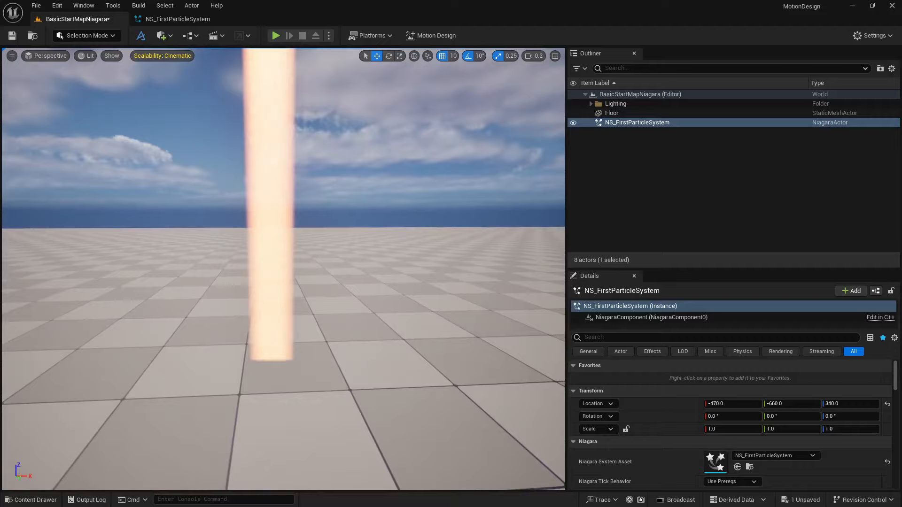
scroll(284, 269, up, 5)
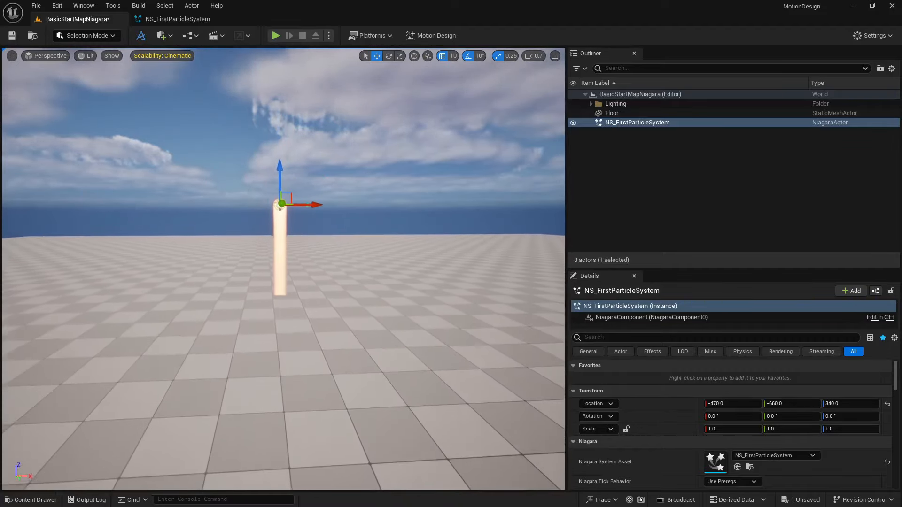
drag(278, 168, 262, 57)
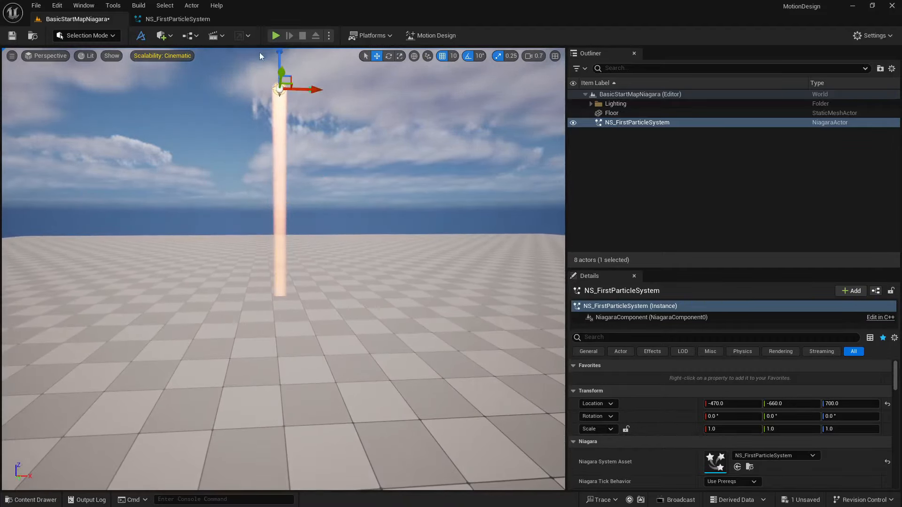
drag(310, 90, 441, 93)
drag(437, 140, 356, 163)
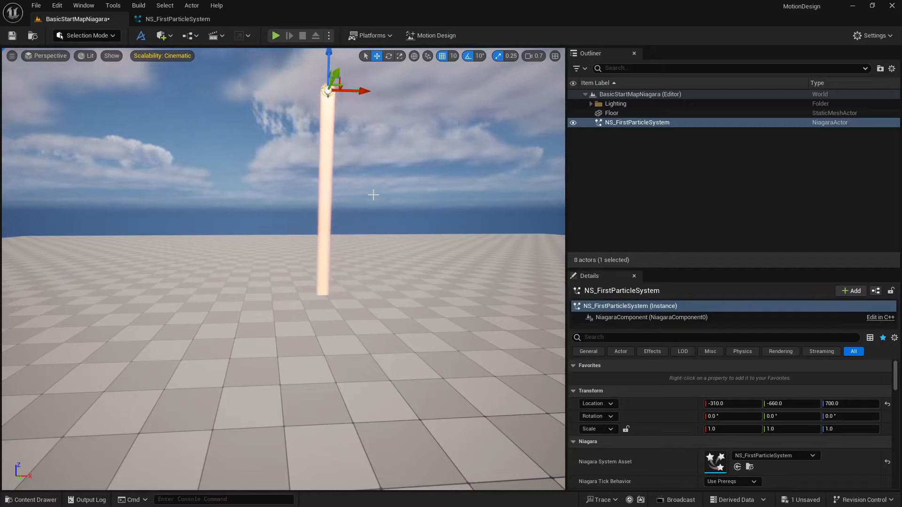
- Inspect the falling particle stream from above and below the floor to see how it meets the surface
right_drag(353, 224, 369, 226)
key(q)
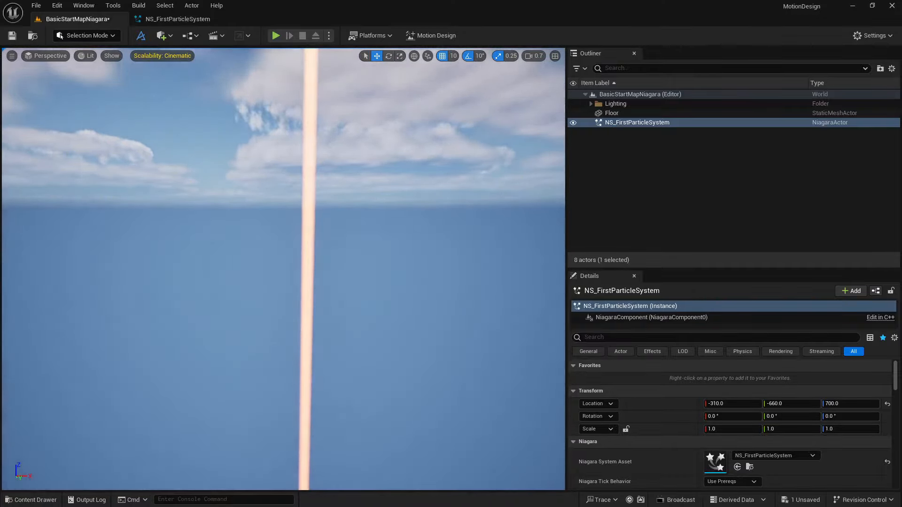
right_drag(369, 226, 369, 226)
key(e)
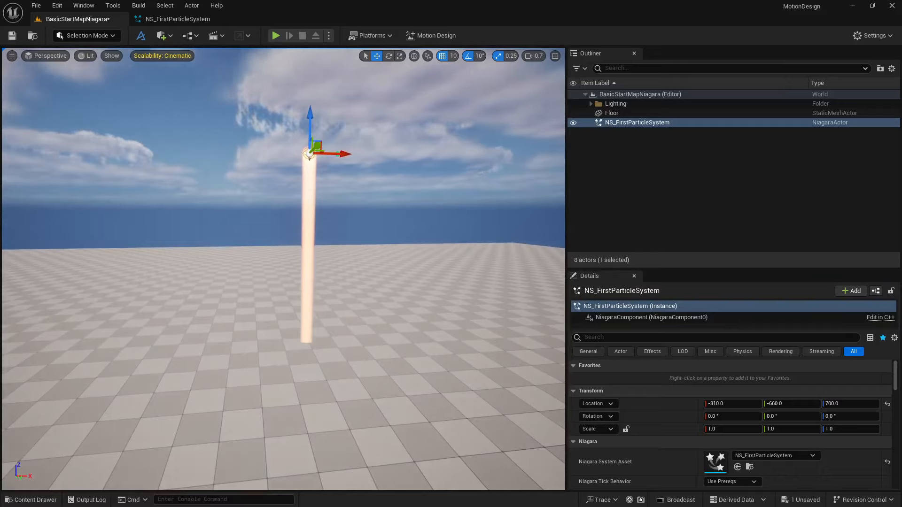
key(w)
right_drag(369, 226, 375, 233)
- Add a Collision module to the Particle Update stage of the Empty emitter in NS_FirstParticleSystem and save the asset
click(156, 19)
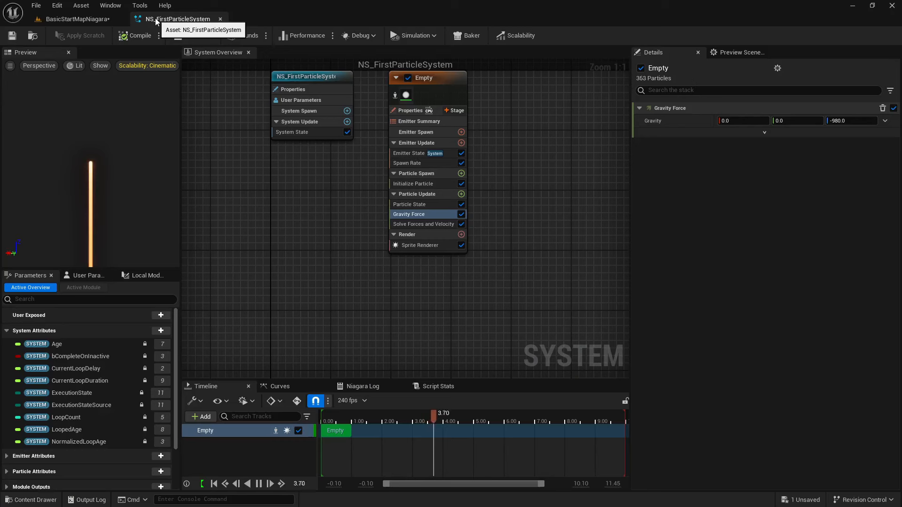
click(461, 194)
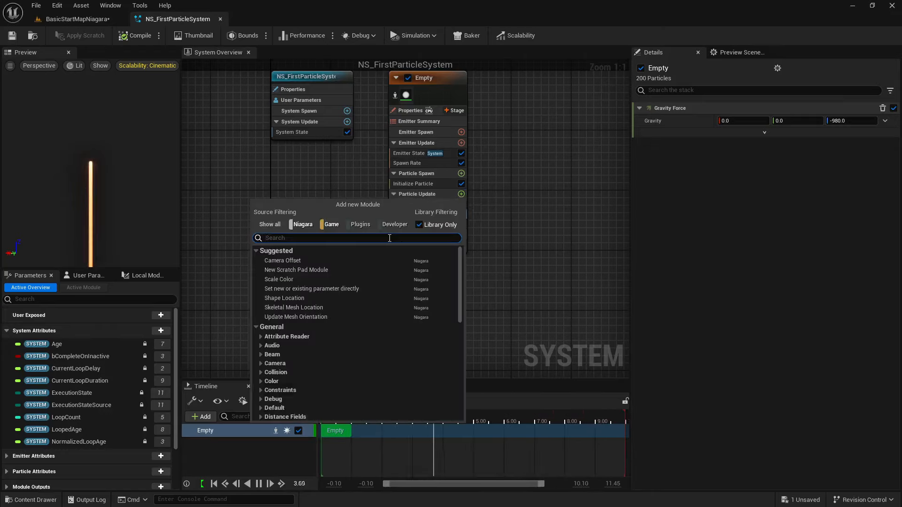
text(colli)
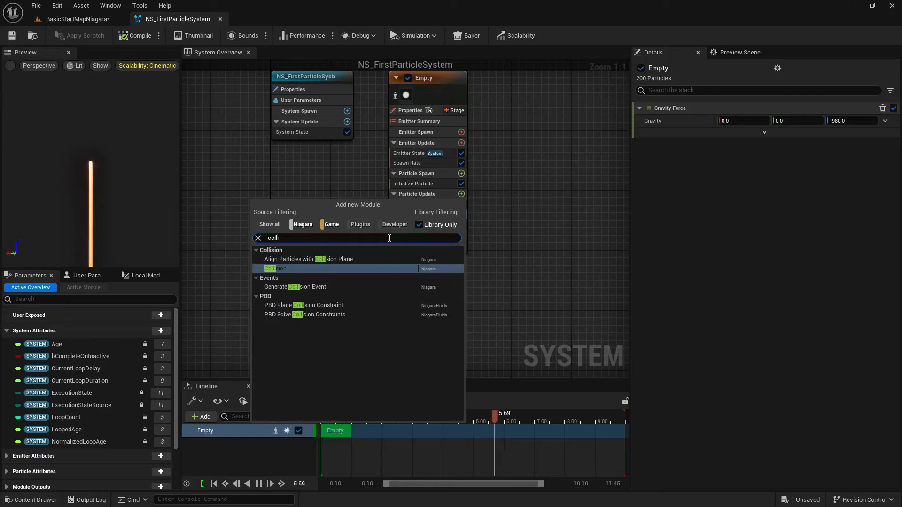
click(283, 267)
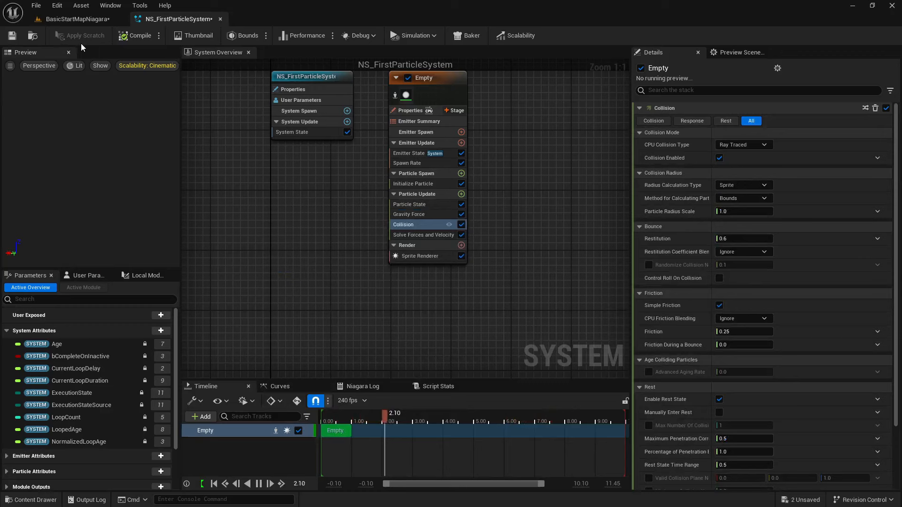
click(10, 38)
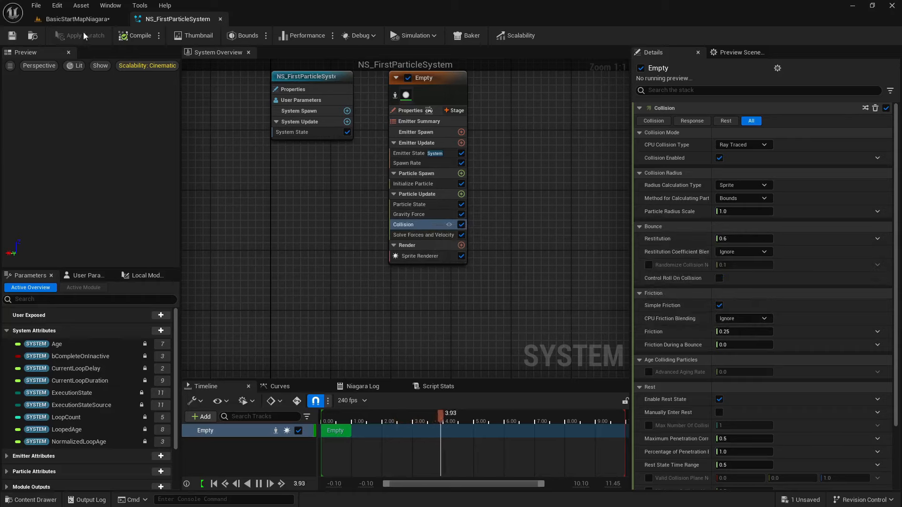
- Examine in the BasicStartMapNiagara level, above and below the floor, how the particles behave where they hit it
click(75, 20)
right_drag(352, 335, 343, 372)
key(q)
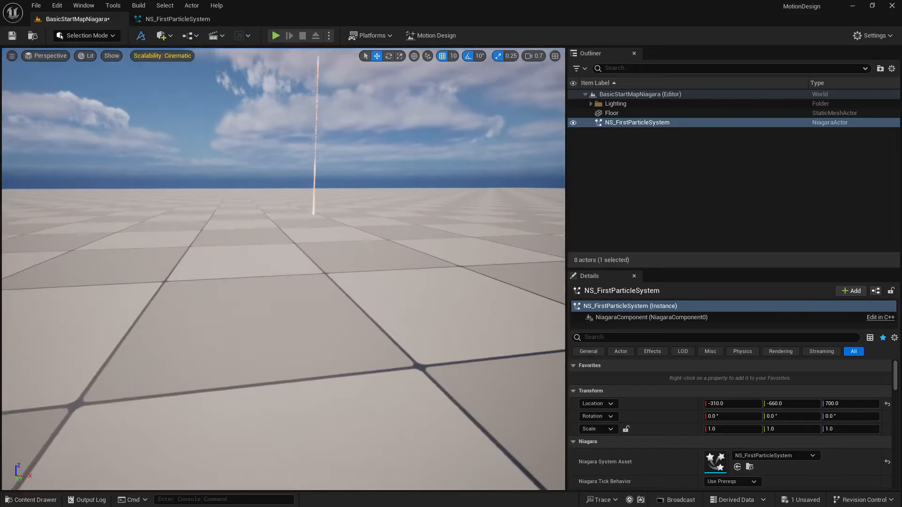
key(e)
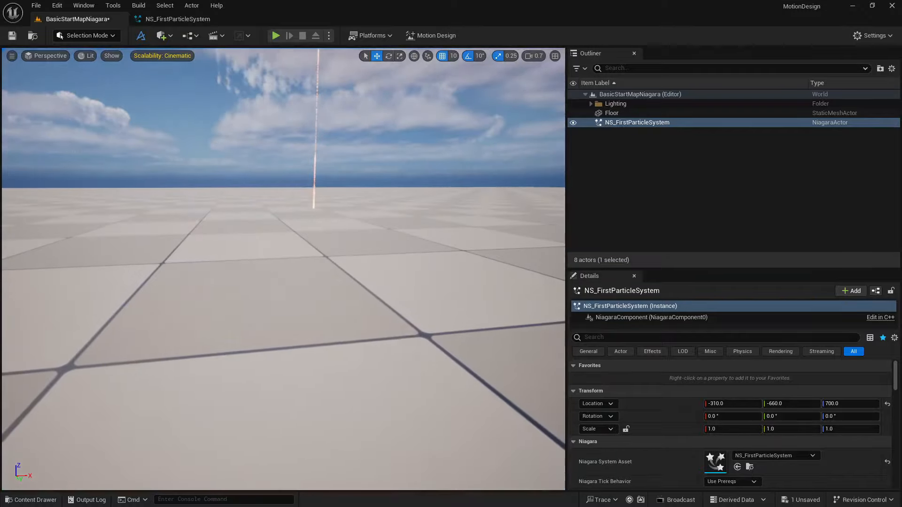
key(q)
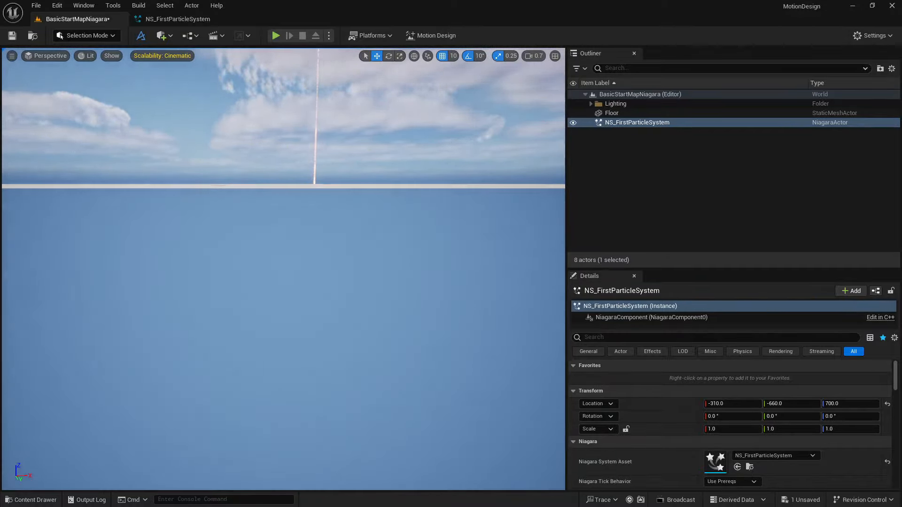
key(e)
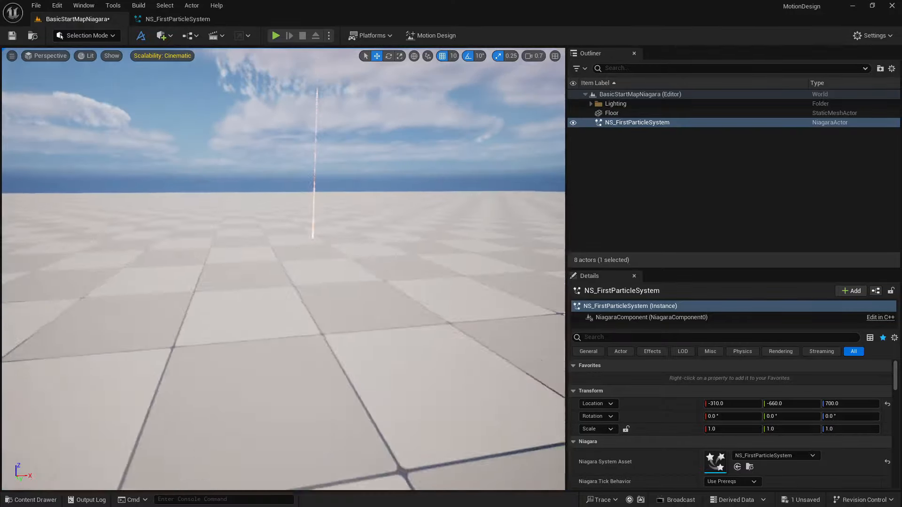
right_drag(343, 372, 345, 337)
key(s)
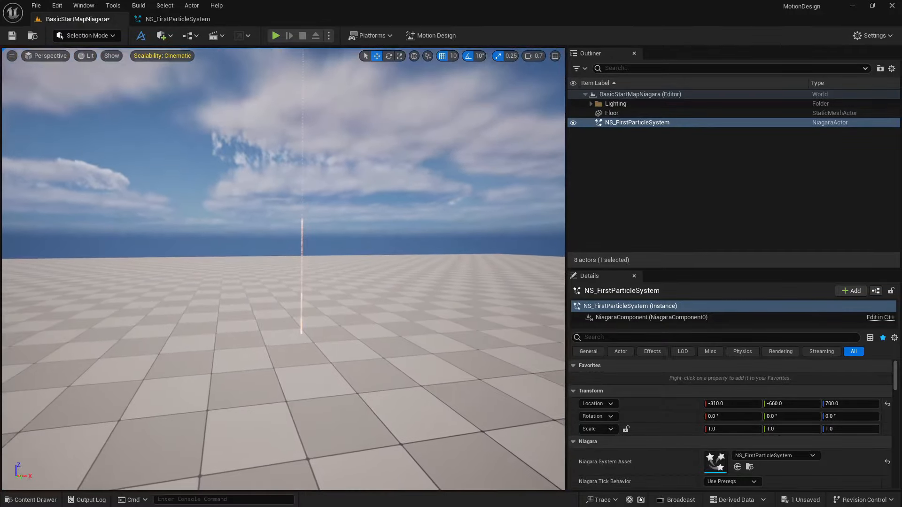
key(s)
- Lower the particle system actor closer to the floor, to about Z 200
right_drag(315, 249, 316, 225)
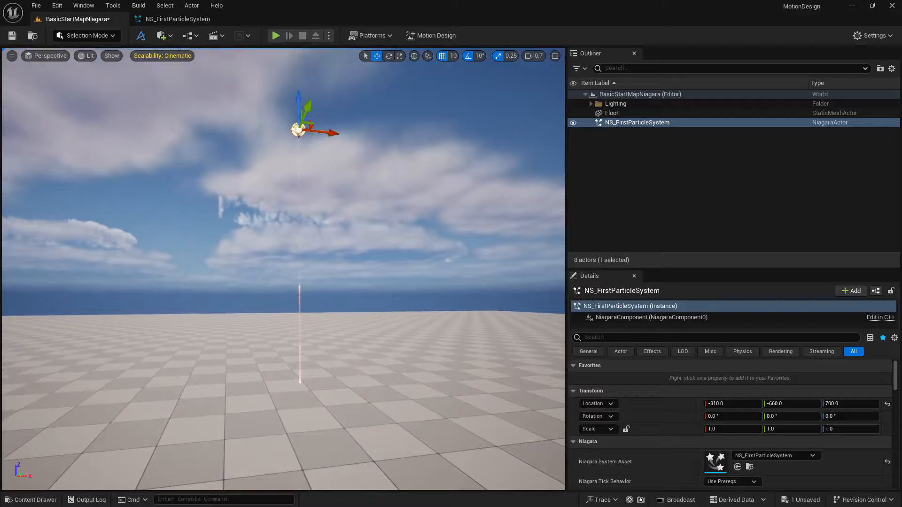
drag(296, 97, 297, 274)
key(w)
mouse_move(308, 380)
right_down()
mouse_move(351, 408)
mouse_move(315, 412)
mouse_move(314, 370)
mouse_move(305, 380)
right_up()
key(q)
key(w)
key(s)
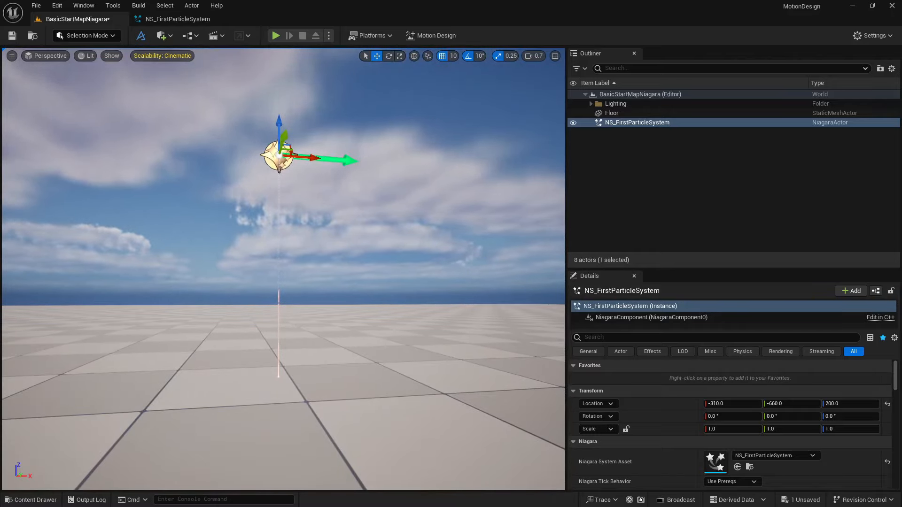
- Rotate the sun direction until the level has a darker pink sunset sky
click(406, 195)
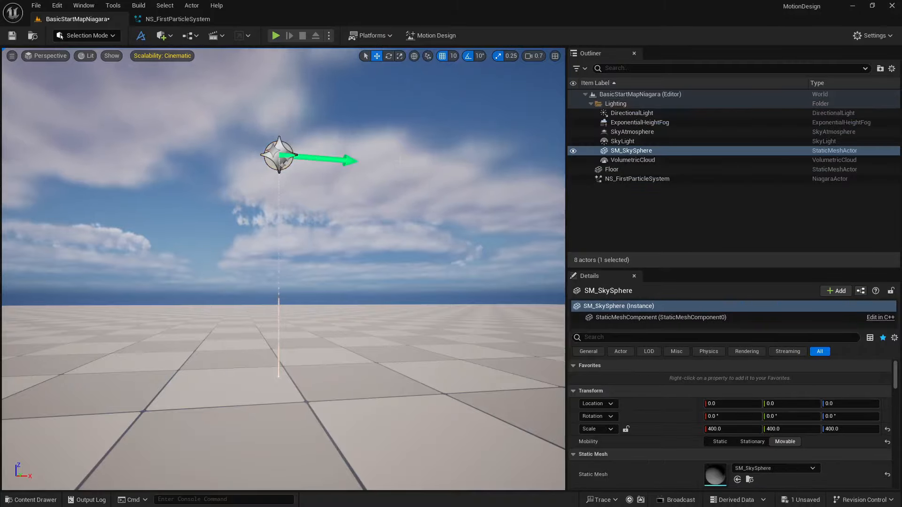
key(ctrl+l)
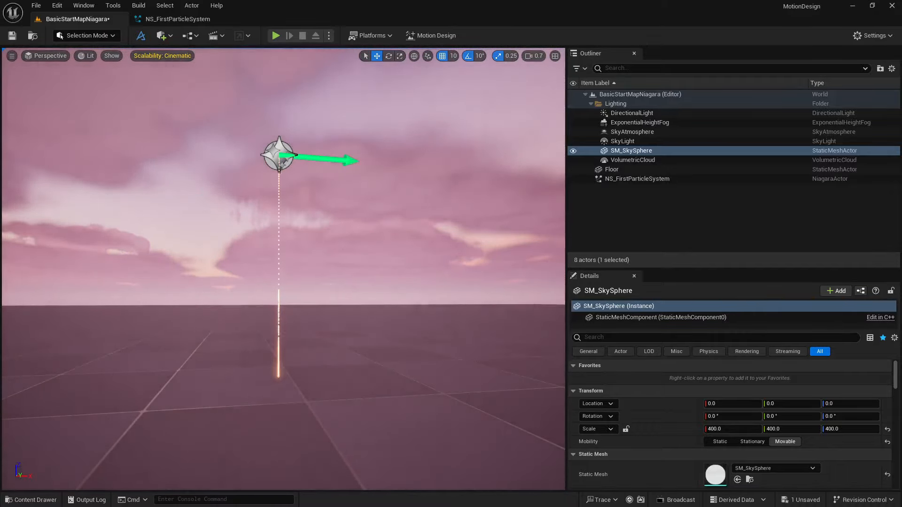
- Delete the ExponentialHeightFog and VolumetricCloud actors from the level's Lighting folder
click(573, 122)
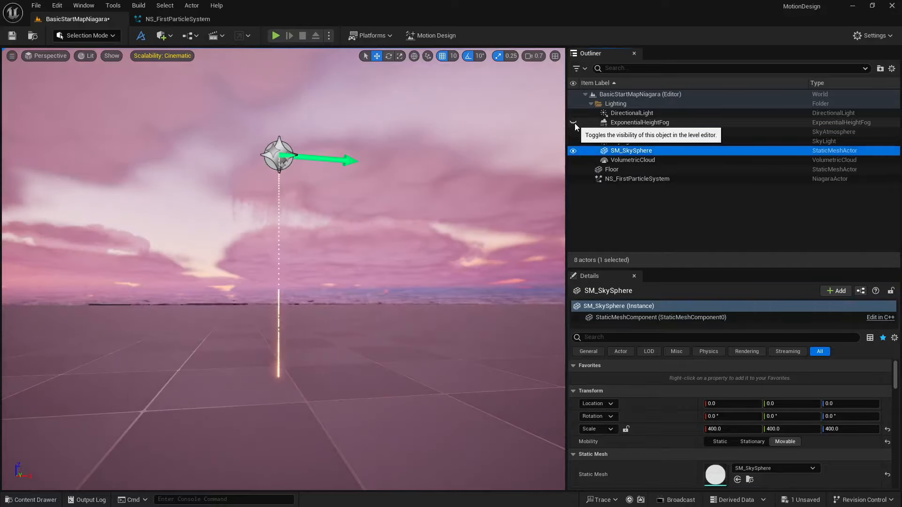
click(625, 123)
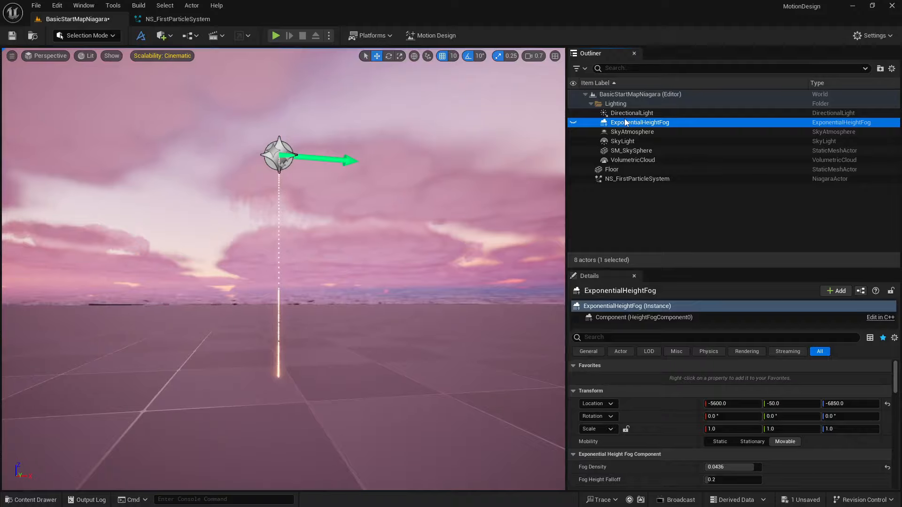
key(Delete)
click(628, 151)
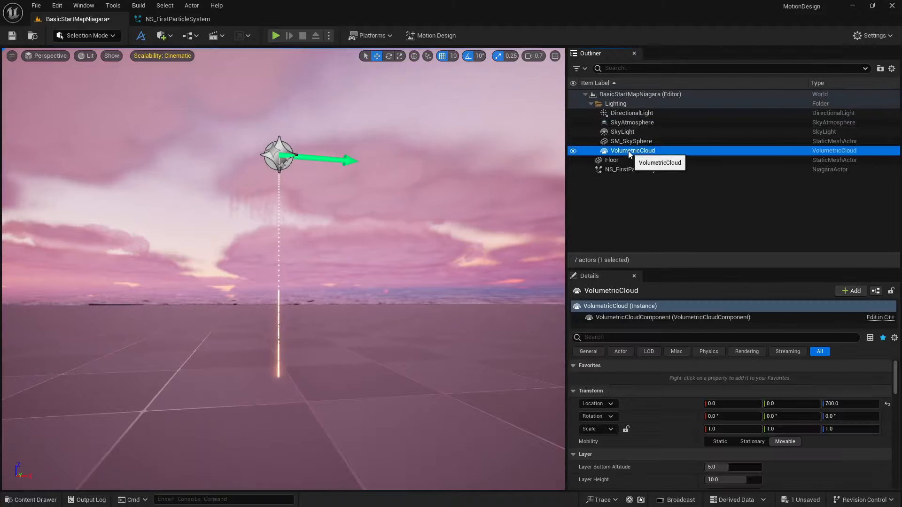
key(Delete)
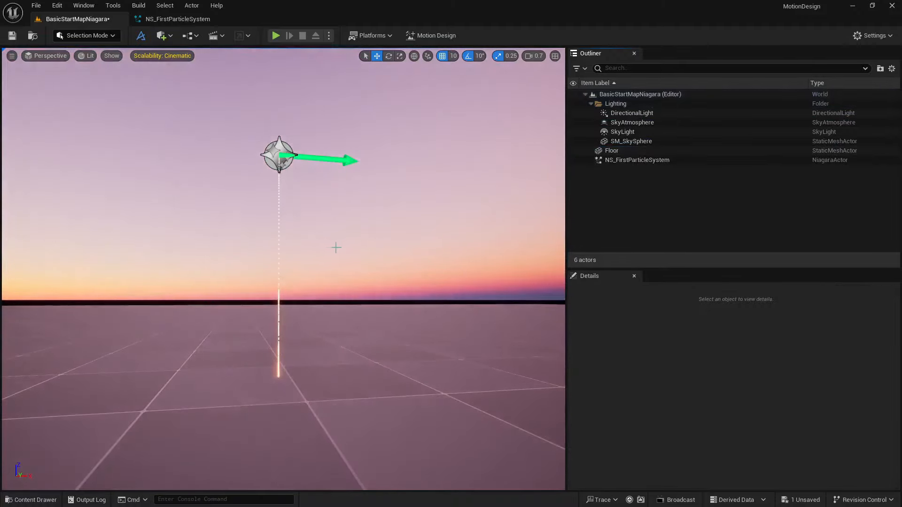
- Lower the particle system actor further, to about Z 130, and look at the particles bouncing on the floor up close
right_drag(320, 254, 300, 225)
key(w)
click(283, 97)
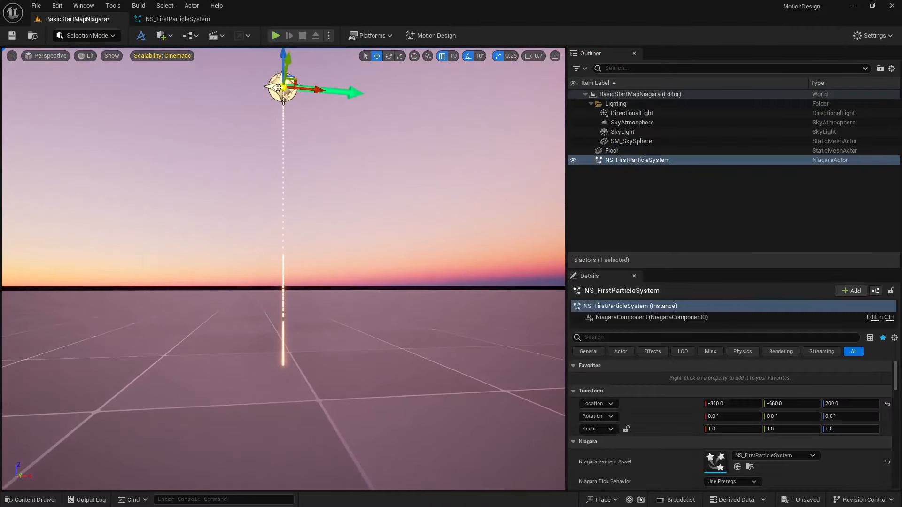
right_drag(283, 65, 283, 94)
key(e)
drag(284, 97, 285, 199)
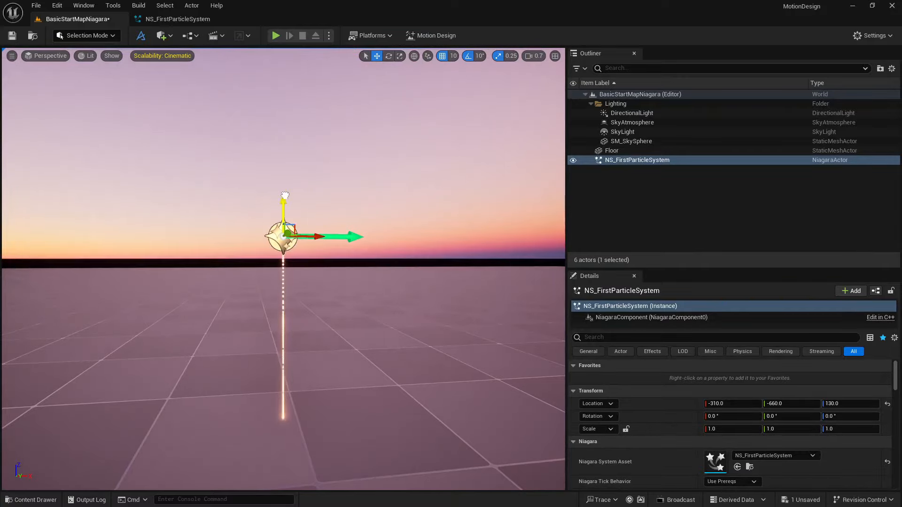
mouse_move(299, 263)
right_down()
mouse_move(331, 282)
mouse_move(311, 278)
mouse_move(293, 249)
right_up()
key(q)
scroll(295, 253, down, 1)
key(e)
key(w)
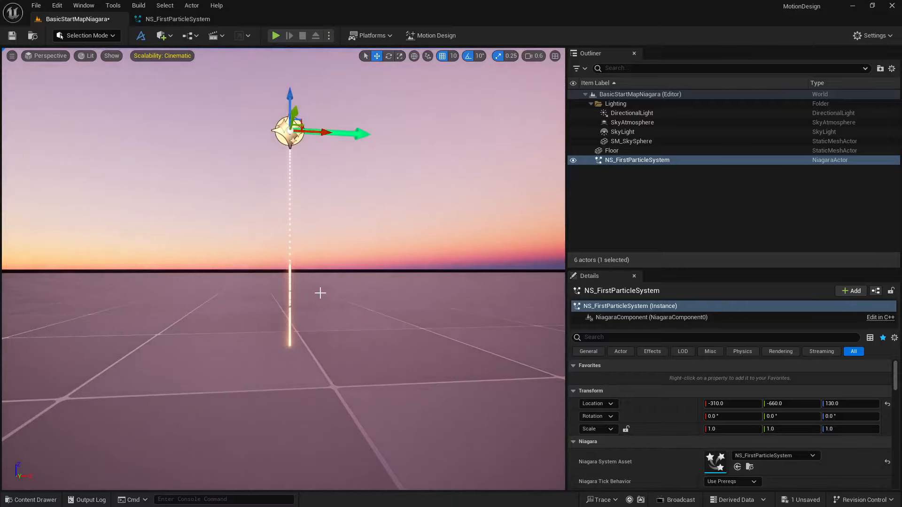
- Add a Shape Location module to the Particle Spawn stage of the Empty emitter in NS_FirstParticleSystem
click(143, 20)
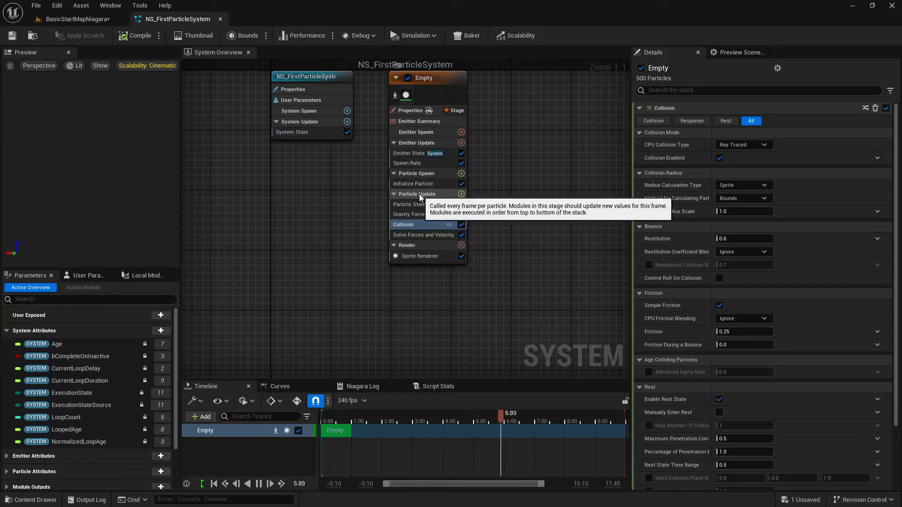
click(461, 174)
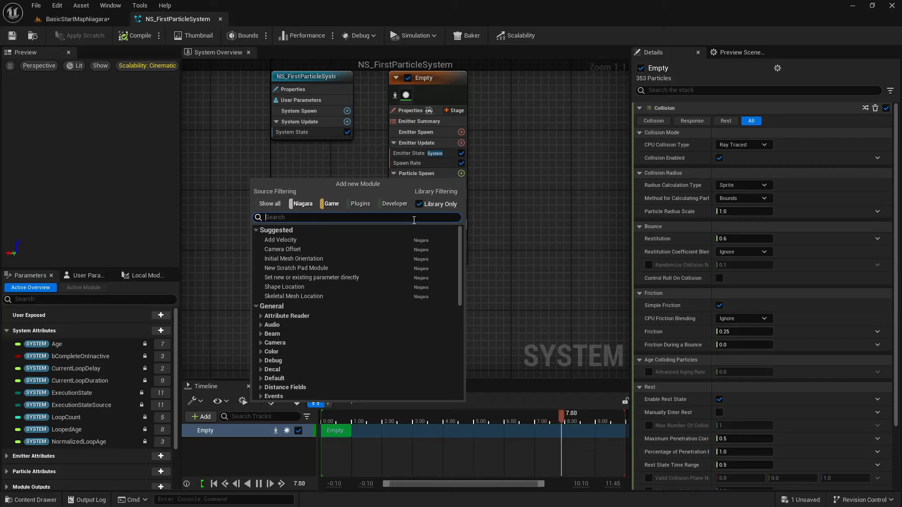
text(location)
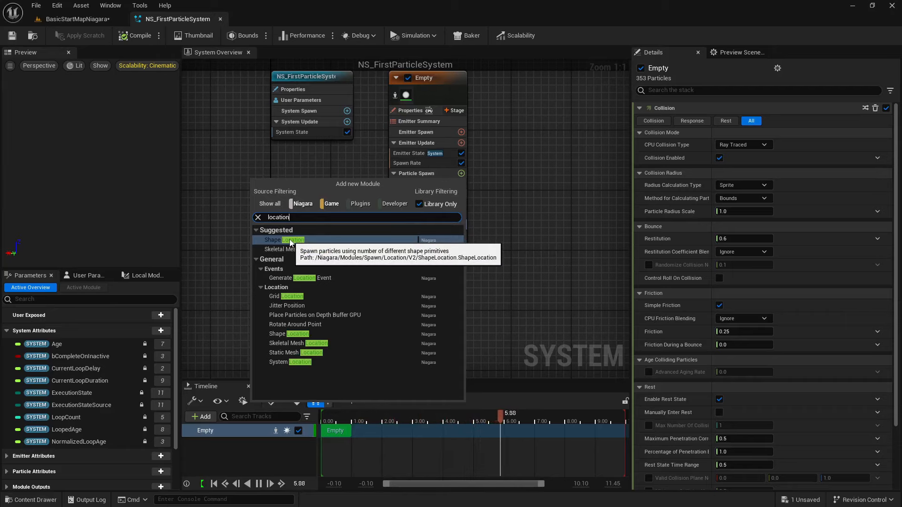
click(284, 334)
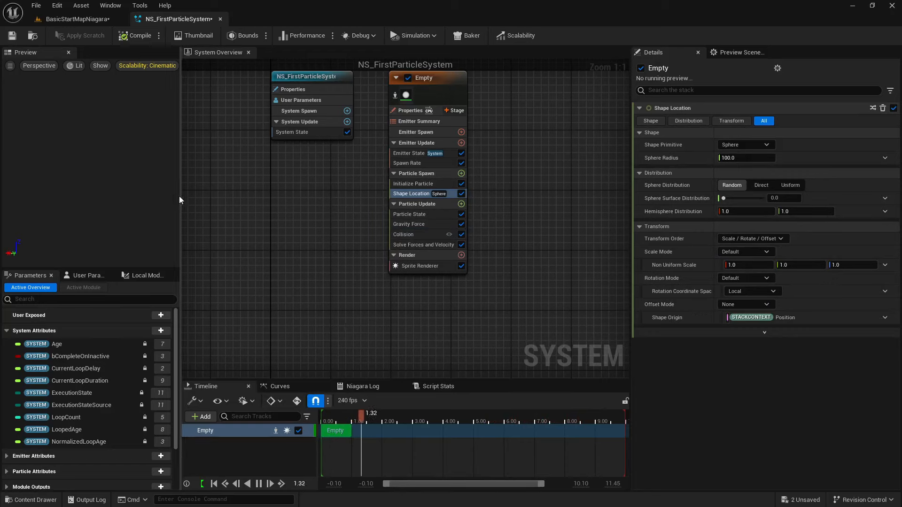
- Save NS_FirstParticleSystem with its spherical Shape Location and look at the spread particles in the BasicStartMapNiagara level
mouse_move(438, 194)
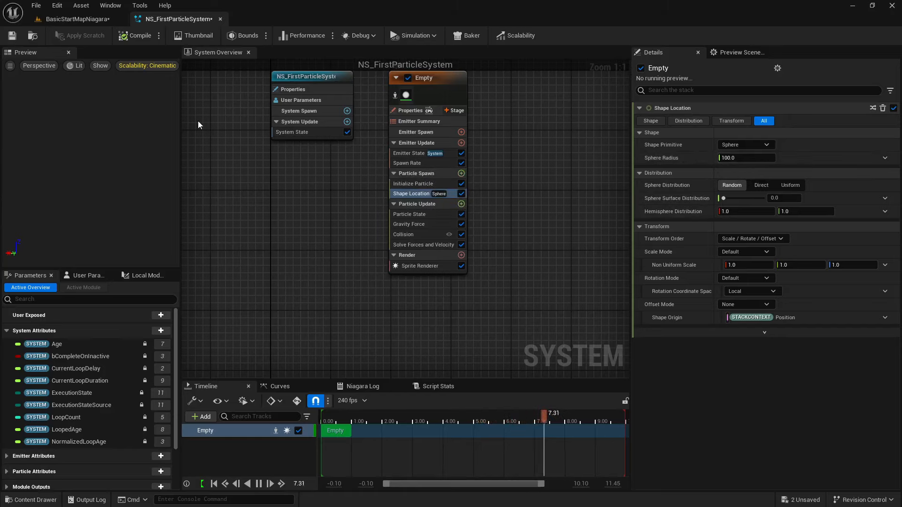
click(12, 35)
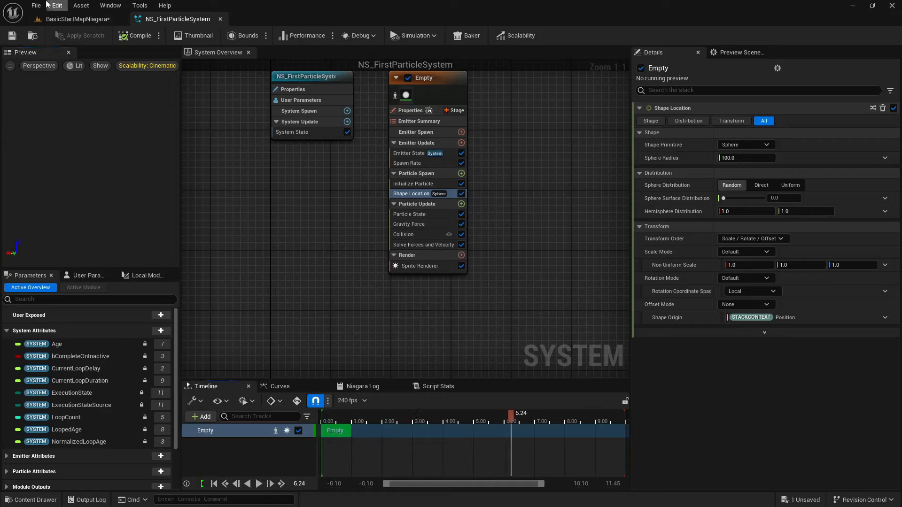
click(59, 22)
drag(308, 325, 307, 399)
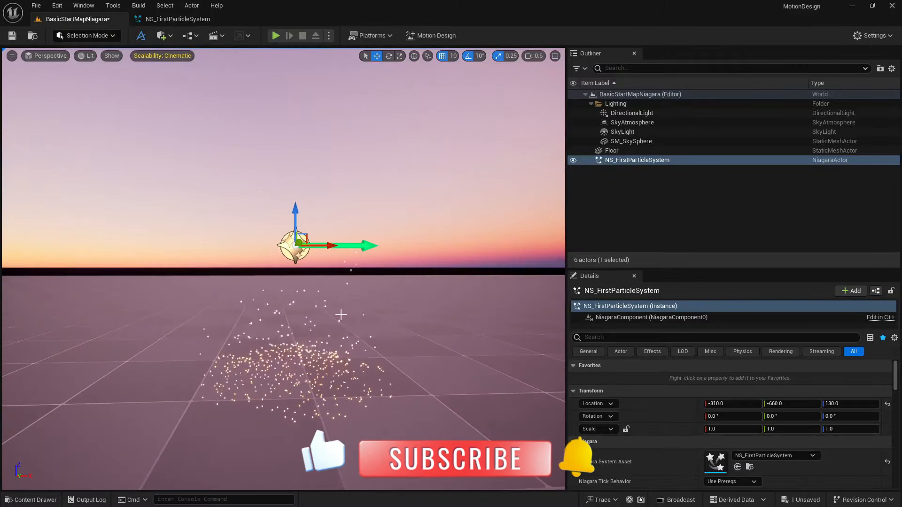
- Move the particle system actor to X -320 and raise it to Z 220, and look at the particles falling onto the floor
mouse_move(325, 257)
mouse_down()
mouse_move(497, 256)
mouse_move(66, 255)
mouse_move(489, 259)
mouse_move(135, 258)
mouse_move(379, 262)
mouse_move(314, 265)
mouse_up()
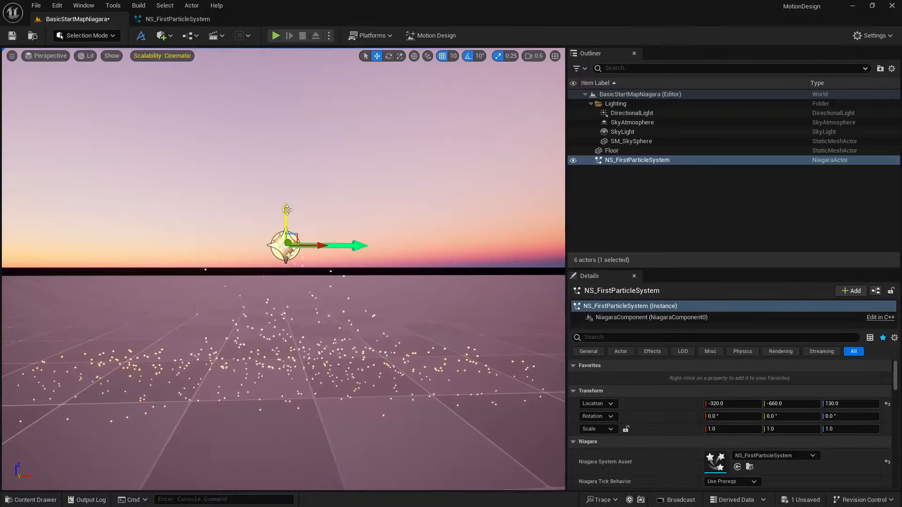
drag(287, 210, 286, 124)
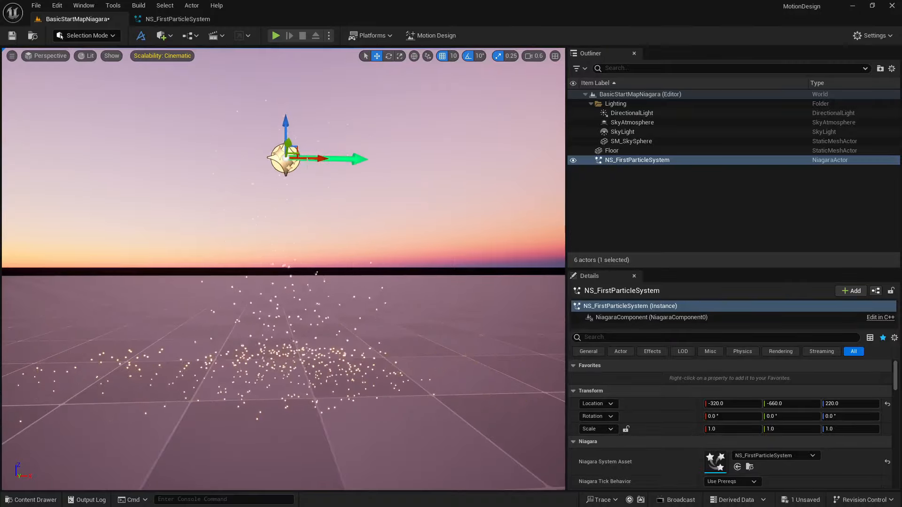
right_drag(308, 162, 313, 175)
key(q)
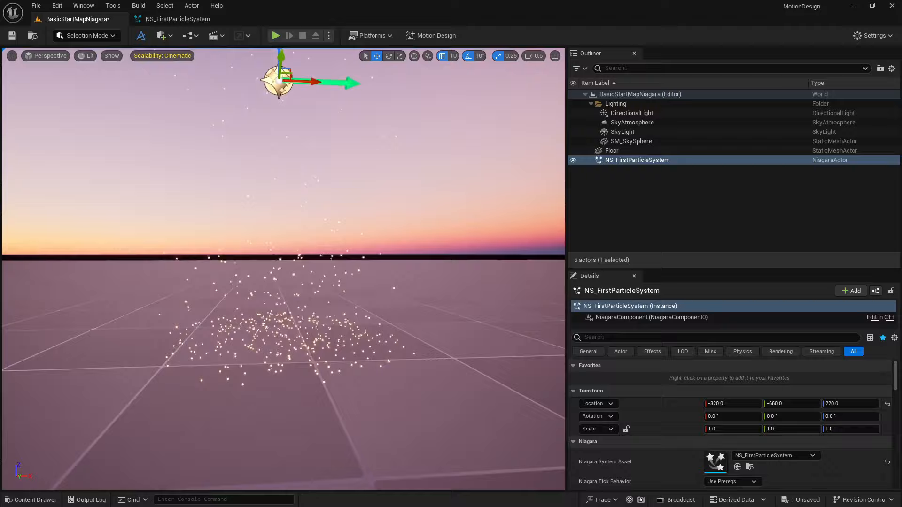
key(e)
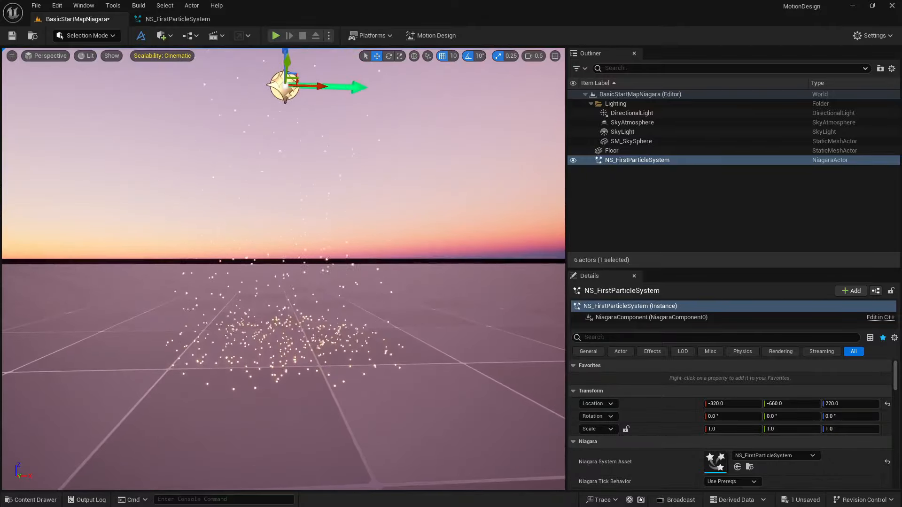
key(q)
key(w)
key(e)
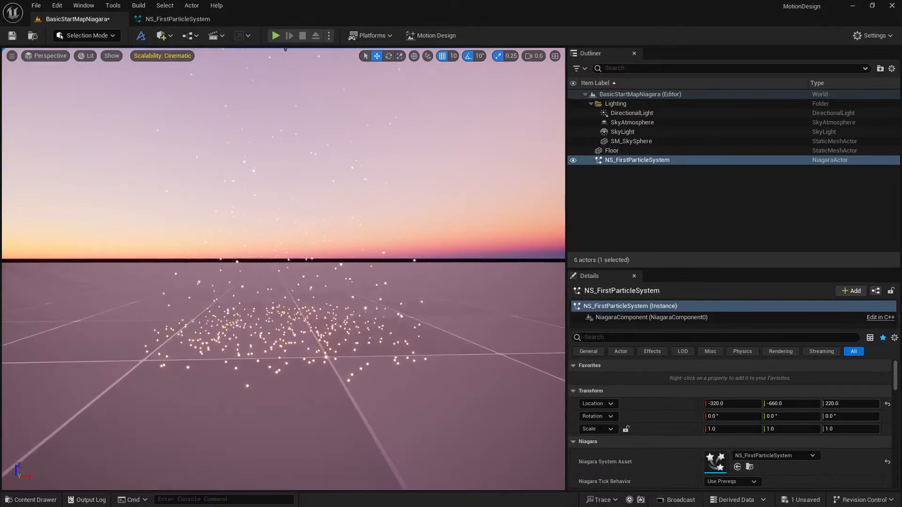
- Set the Sprite Size Mode of the Initialize Particle module to Uniform, replay the preview and save the system
click(155, 24)
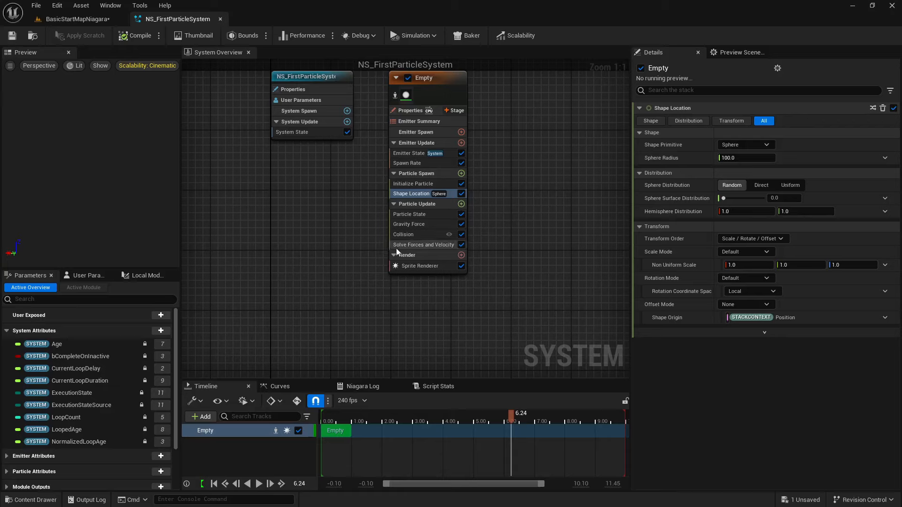
click(413, 186)
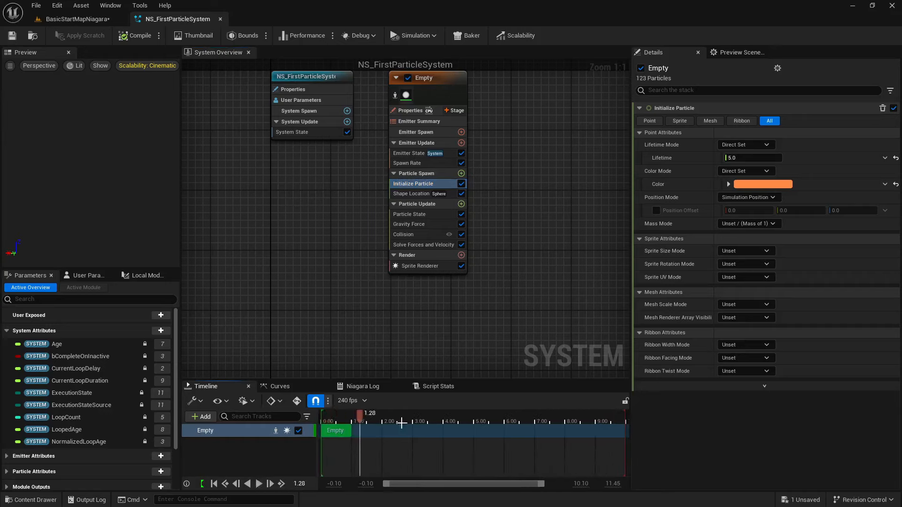
click(744, 253)
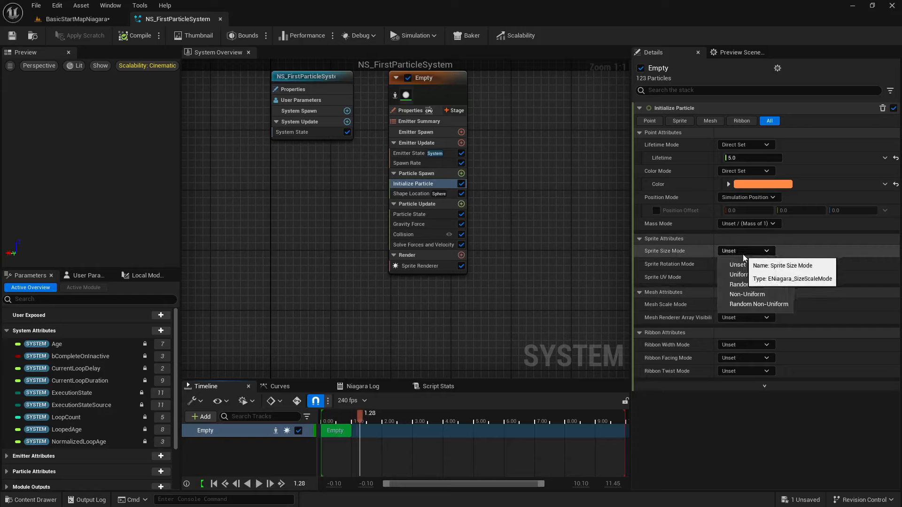
click(761, 276)
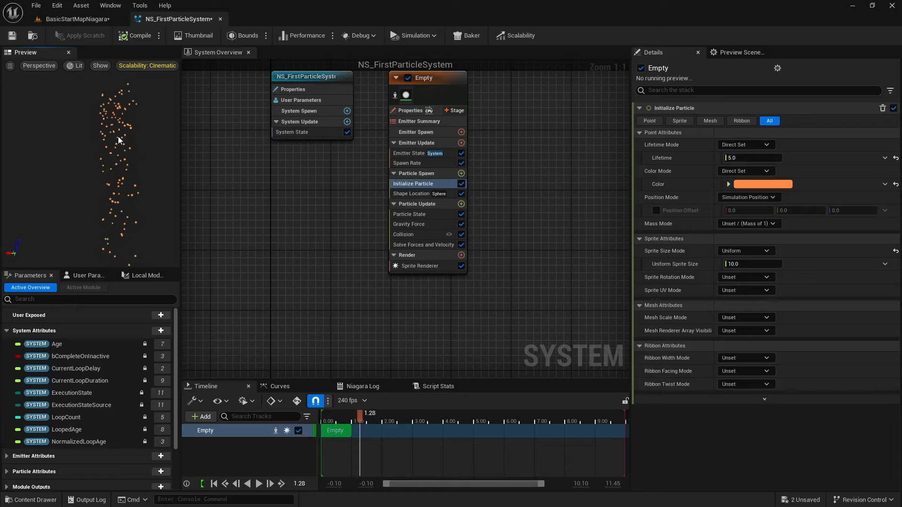
click(212, 484)
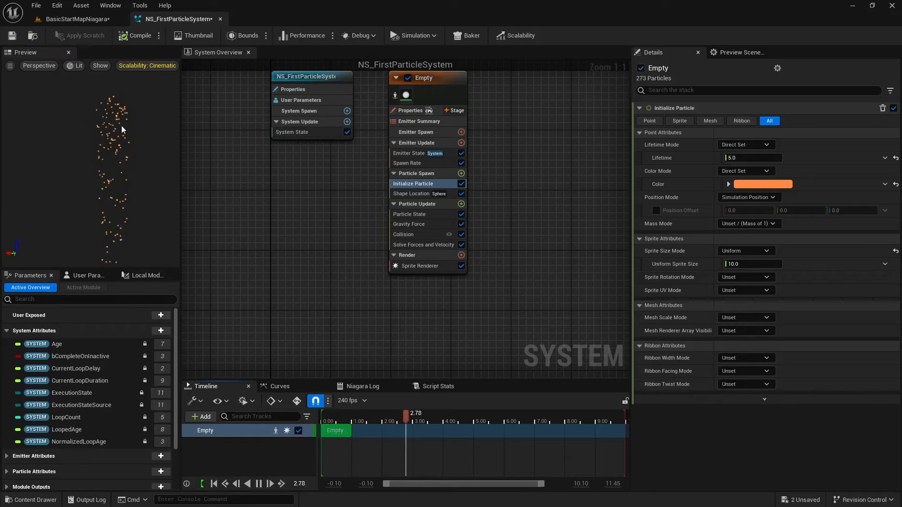
click(12, 36)
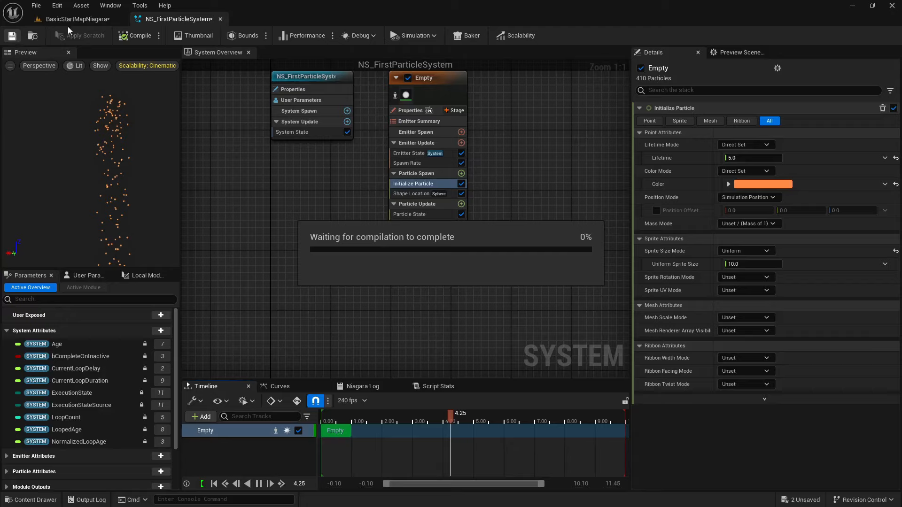
- Look at the uniformly sized particles in the level from close up and from farther back
click(79, 19)
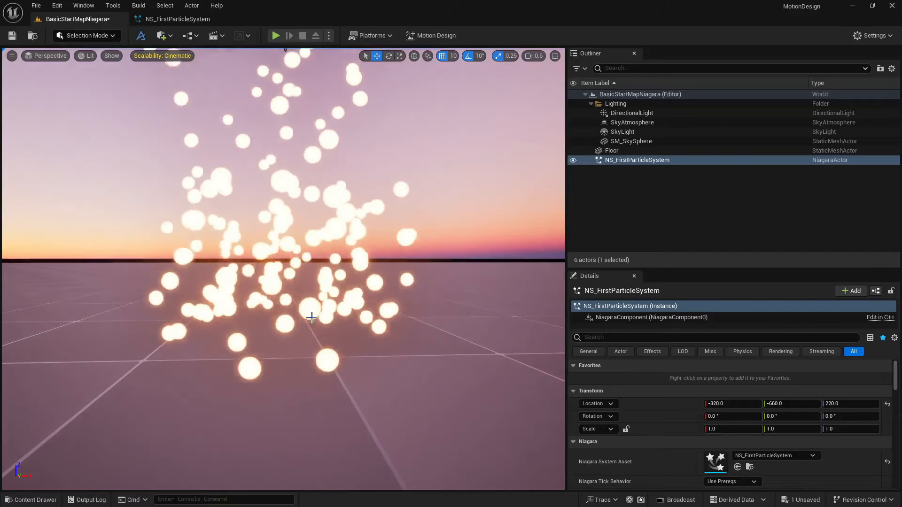
key(s)
right_drag(283, 269, 283, 272)
key(w)
right_drag(312, 317, 311, 318)
key(s)
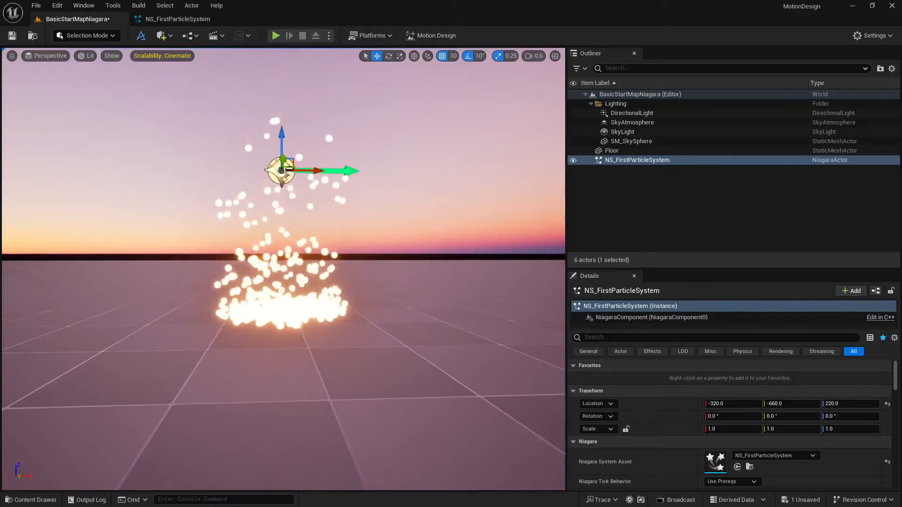
- Set the Uniform Sprite Size in the Initialize Particle module of NS_FirstParticleSystem to 20
click(167, 19)
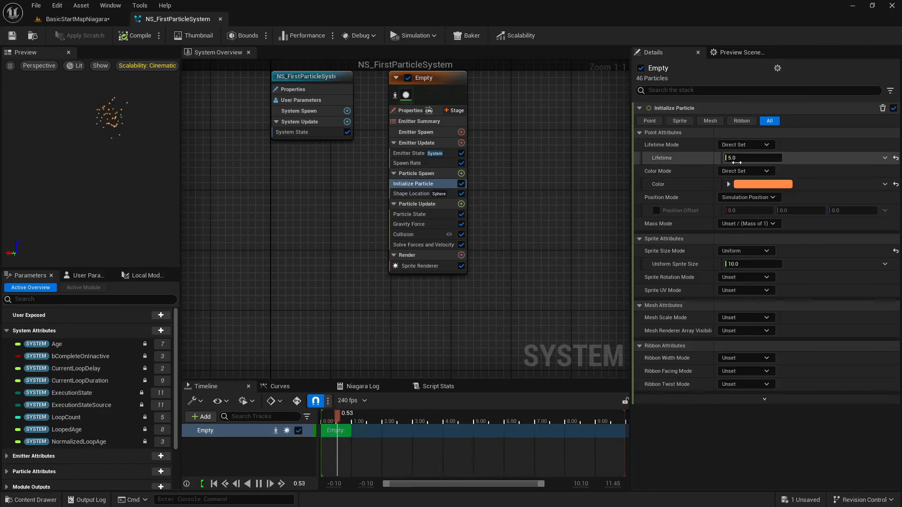
click(752, 264)
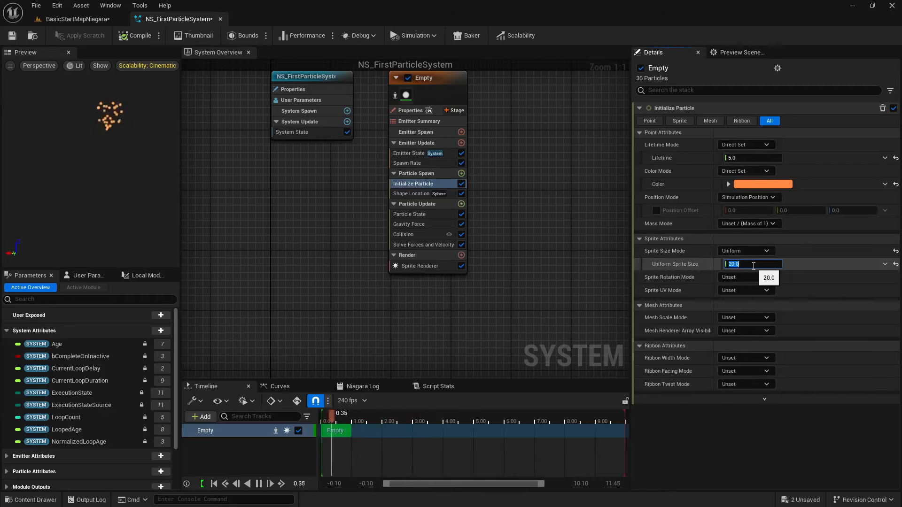
- Raise the particle system actor in the level to Z 390 and view the column of falling particles
click(57, 21)
drag(283, 168, 278, 60)
scroll(278, 59, down, 5)
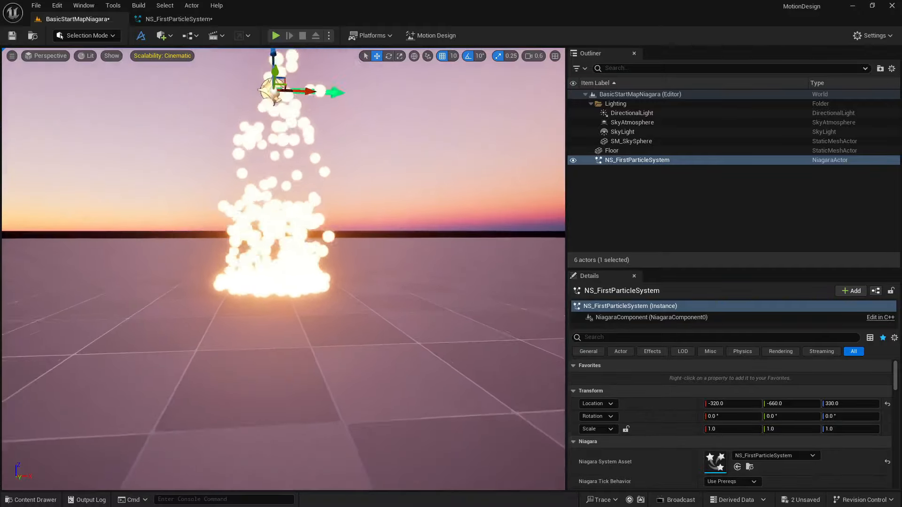
drag(278, 104, 277, 75)
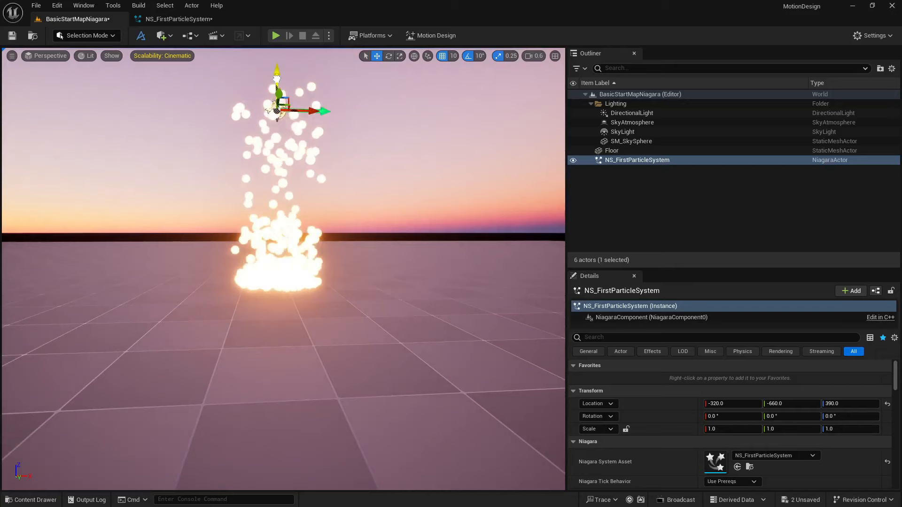
- Give Uniform Sprite Size a Random Range Float with minimum 5 and maximum 10, and compile and save the system
click(166, 19)
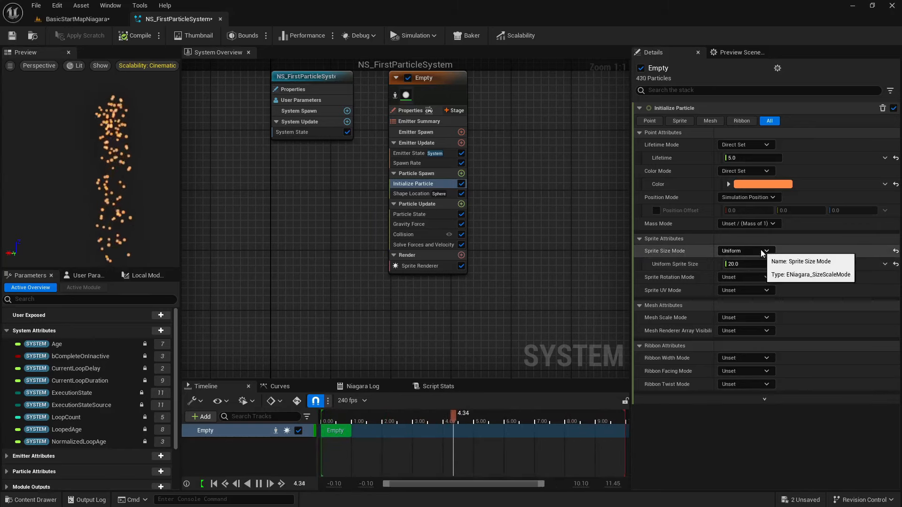
click(884, 265)
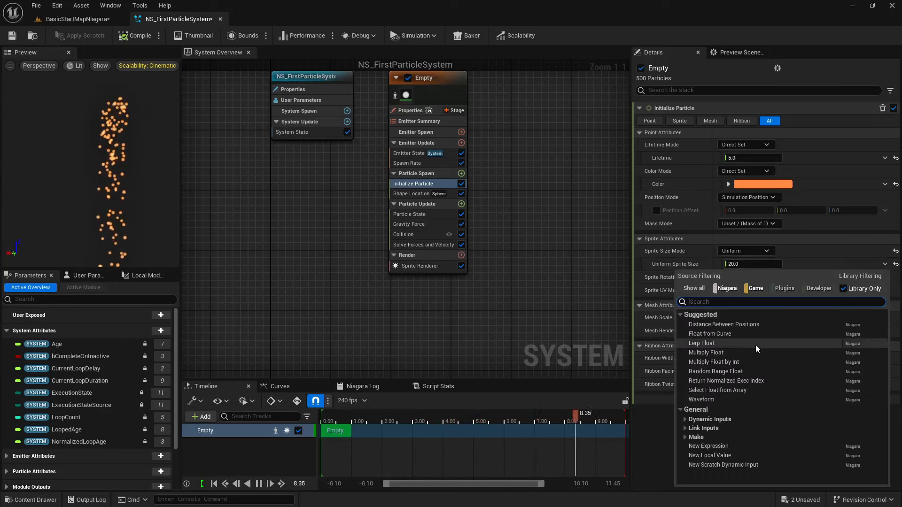
click(754, 372)
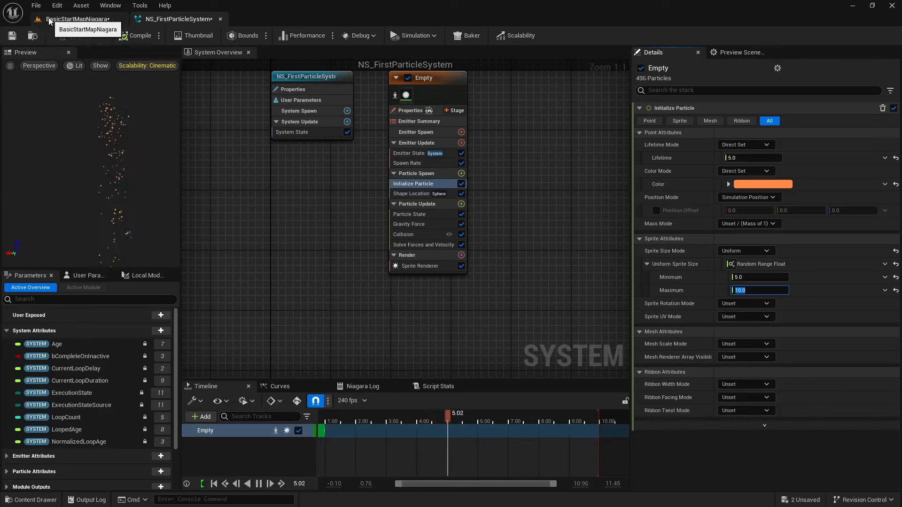
click(126, 37)
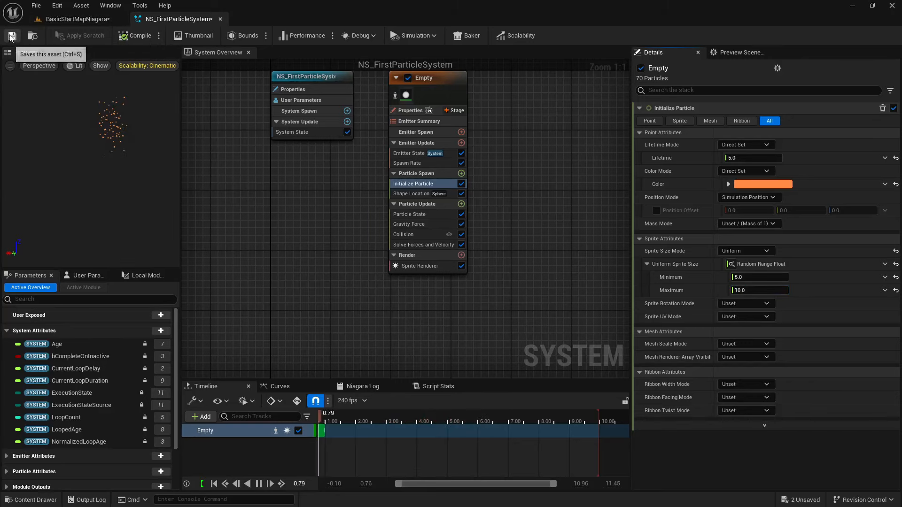
click(13, 36)
- Examine the randomly sized particles in the level, with the particle system actor deselected
click(76, 19)
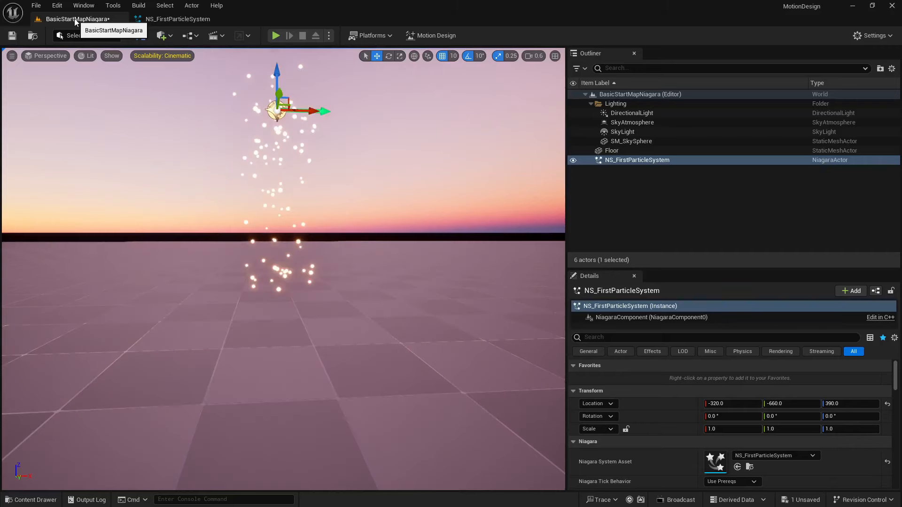
click(358, 166)
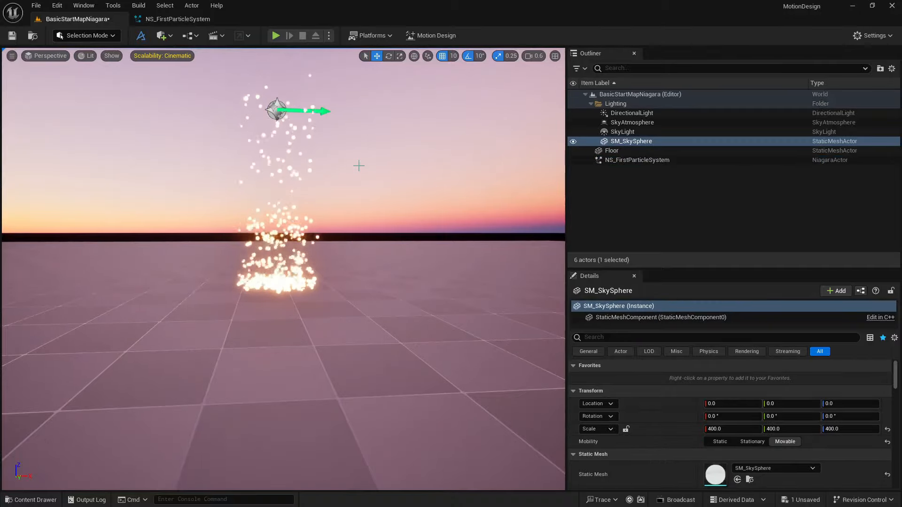
key(w)
right_drag(358, 165, 362, 174)
key(e)
key(s)
key(w)
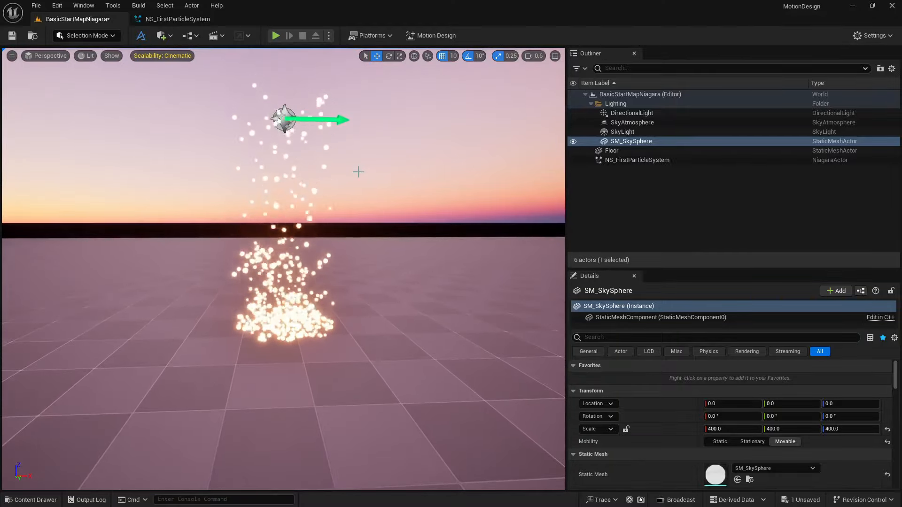
- Reset the Uniform Sprite Size value and set Sprite Size Mode to Unset in Initialize Particle, and check the particles in the level
click(177, 19)
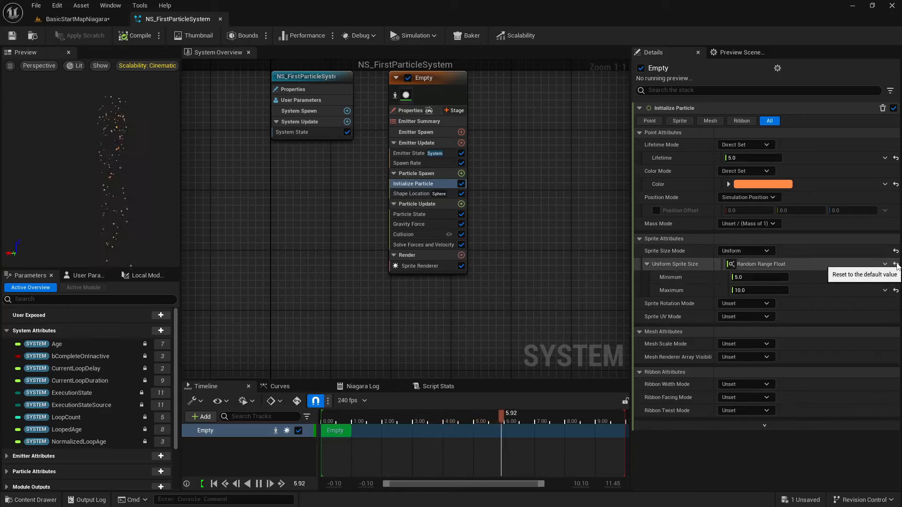
click(896, 264)
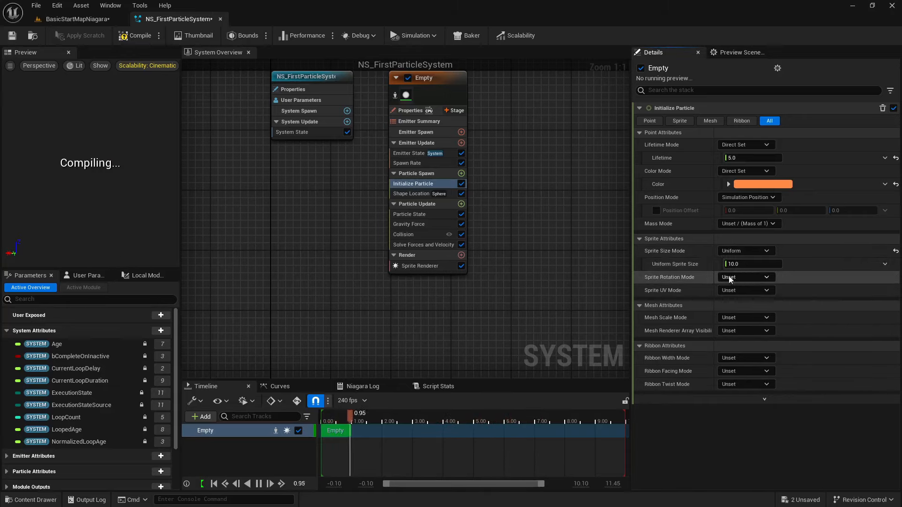
click(746, 250)
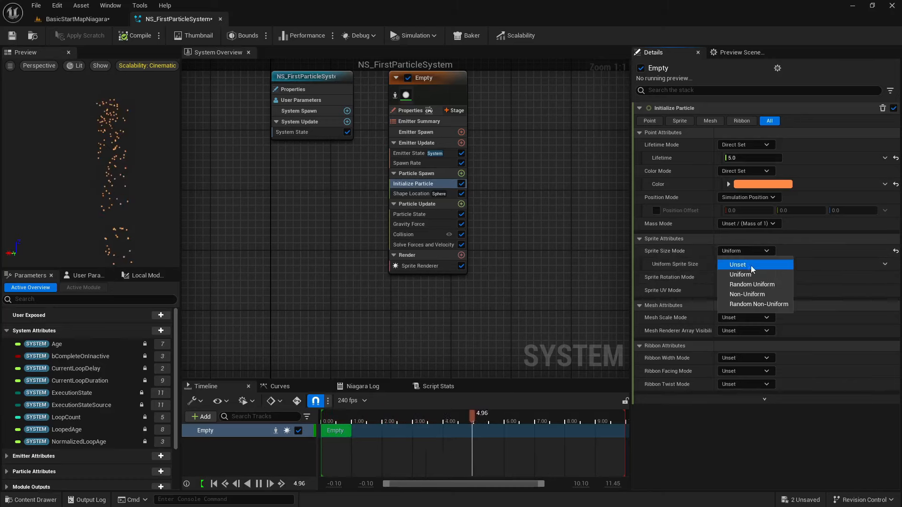
click(751, 265)
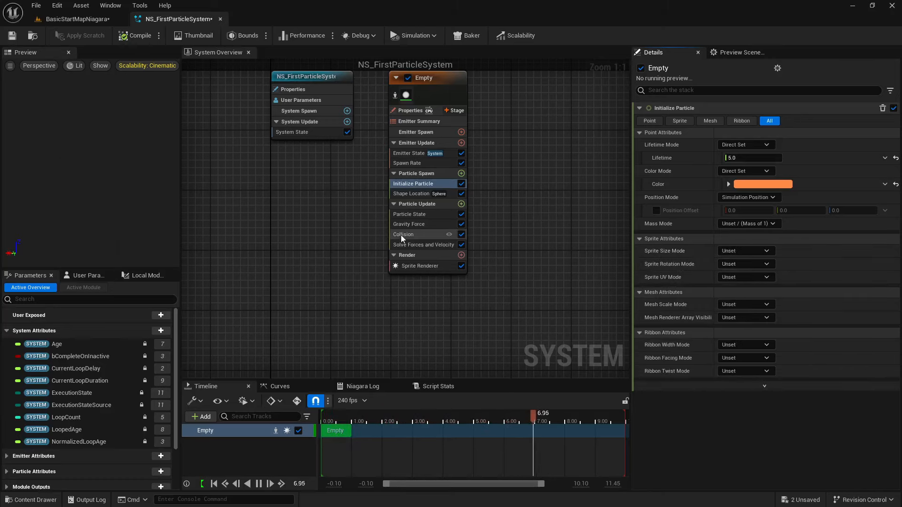
click(78, 19)
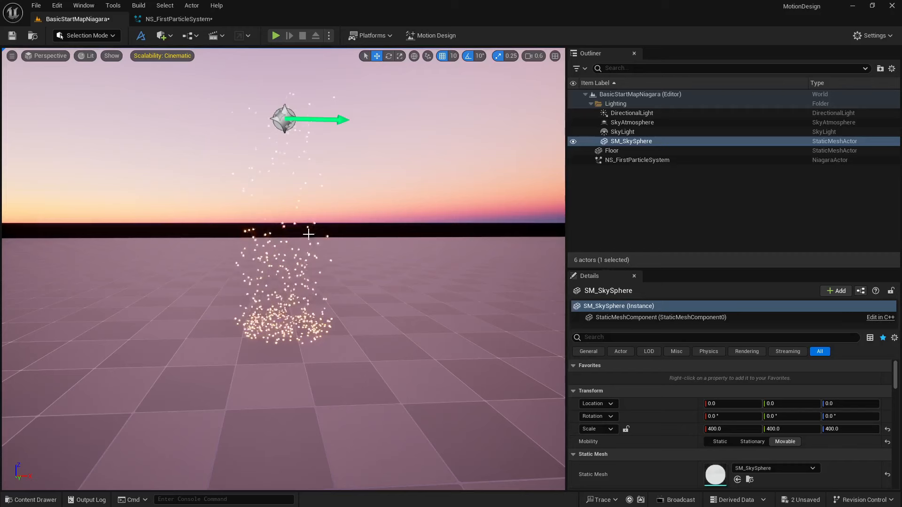
- Add a Scale Sprite Size module to Particle Update, save the system, and check the result in the level
click(178, 19)
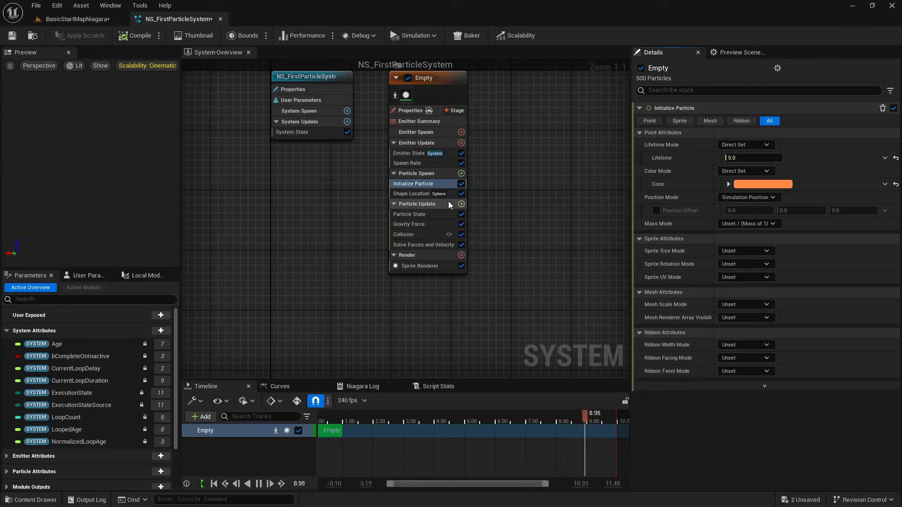
click(461, 204)
text(scale)
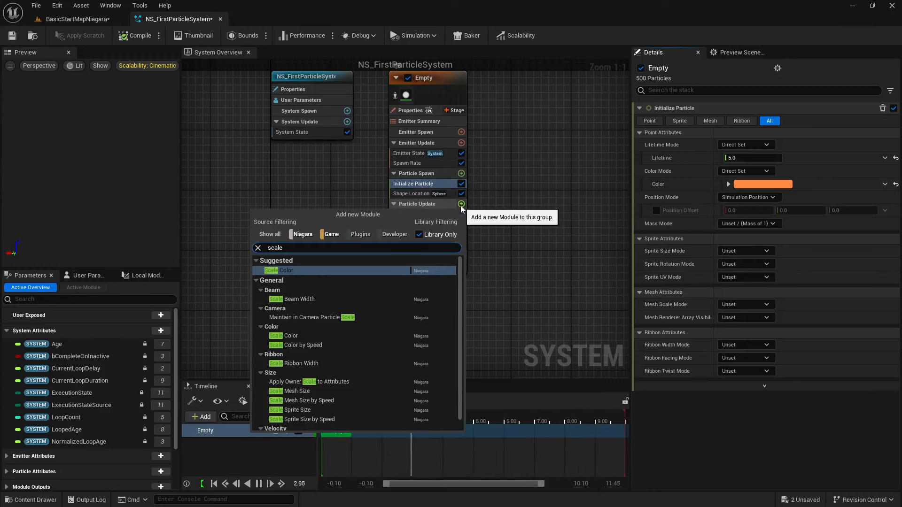
text( spr)
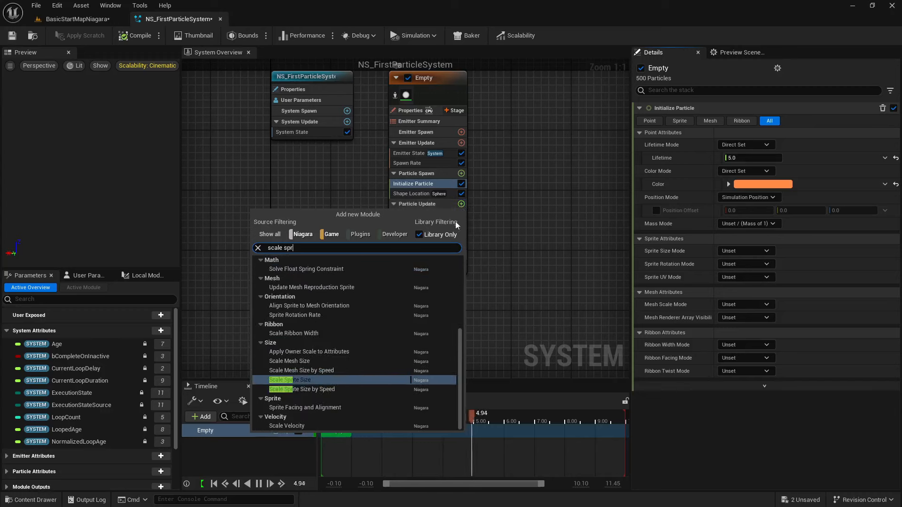
click(318, 381)
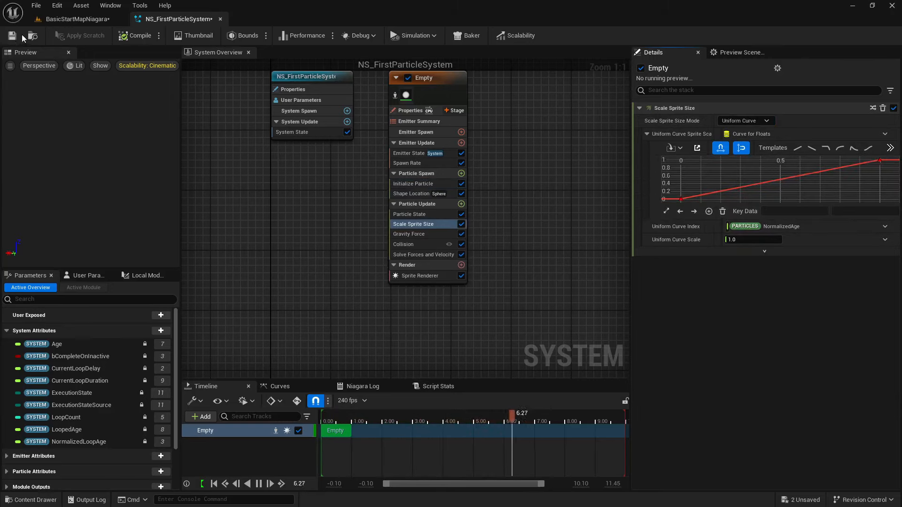
click(49, 21)
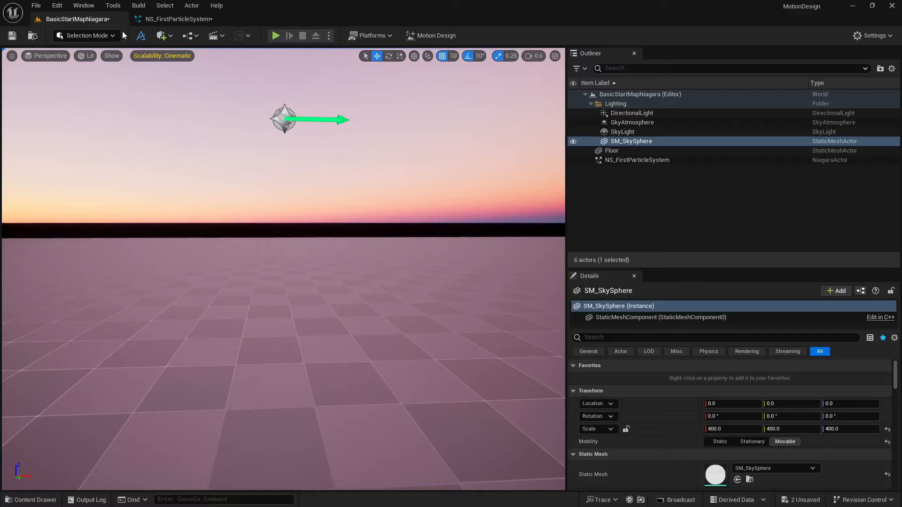
click(149, 19)
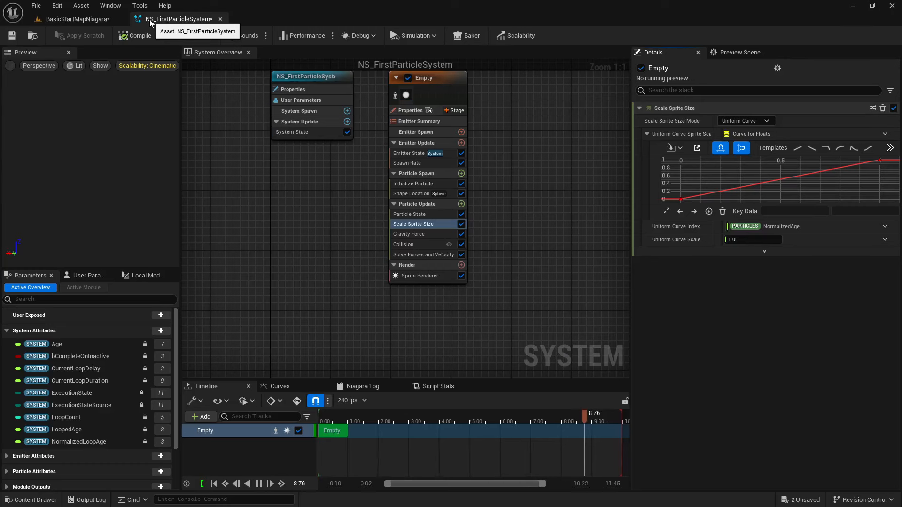
click(58, 18)
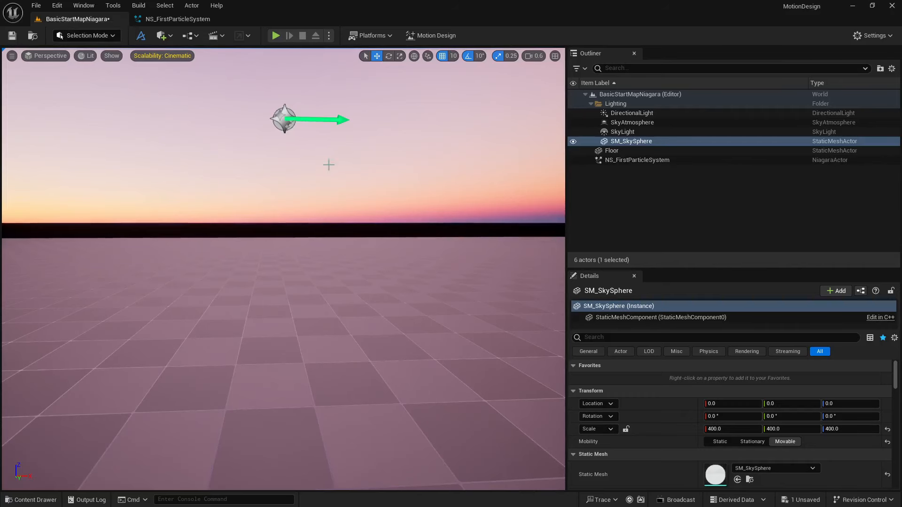
- Set Sprite Size Mode to Uniform in Initialize Particle and check the growing particles in the level
click(173, 19)
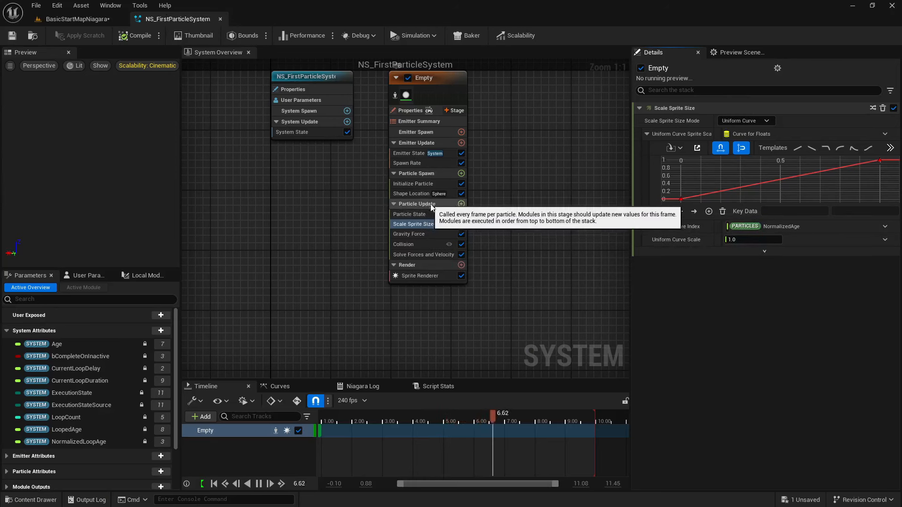
click(414, 184)
click(745, 253)
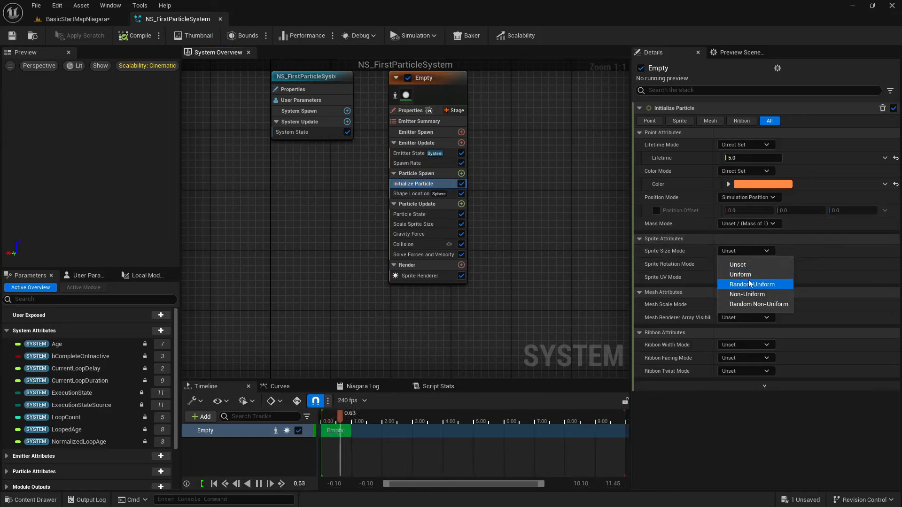
click(740, 274)
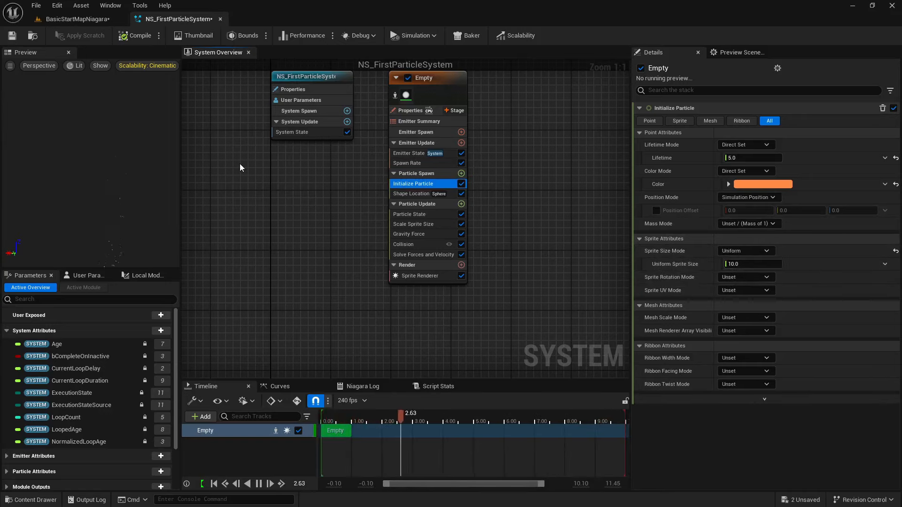
click(56, 21)
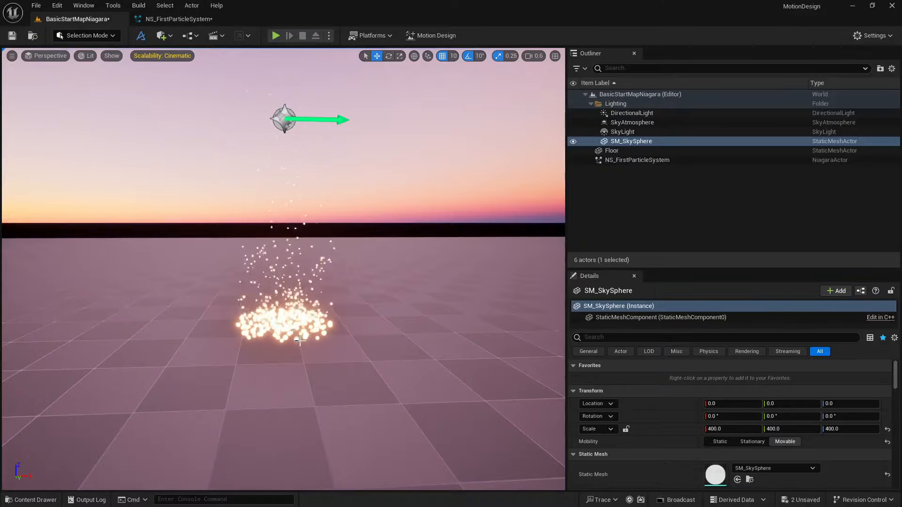
click(178, 19)
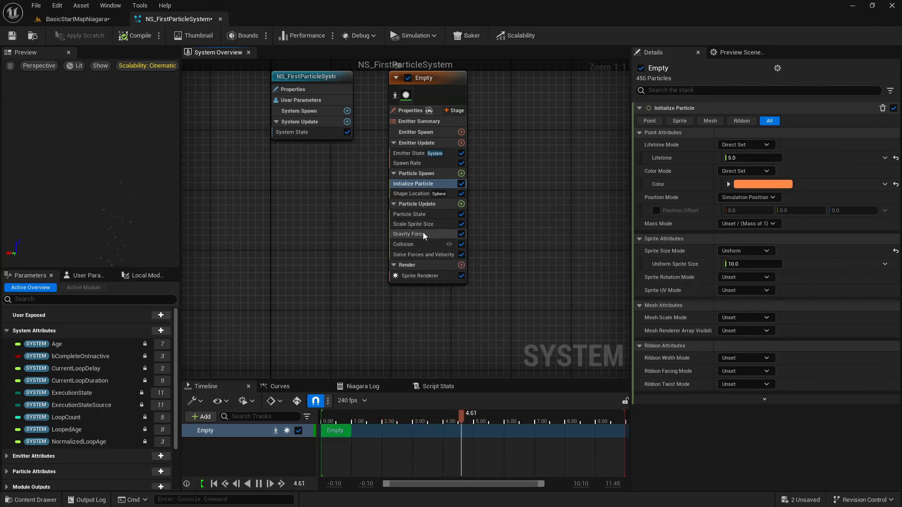
- Add a key at 0.5 on the Scale Sprite Size uniform curve and set its value to 1.0
click(413, 224)
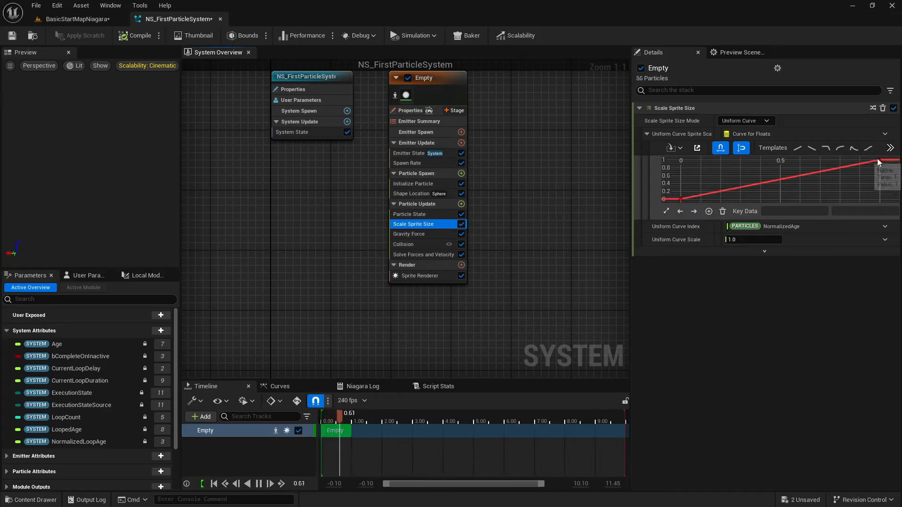
right_click(780, 180)
click(783, 210)
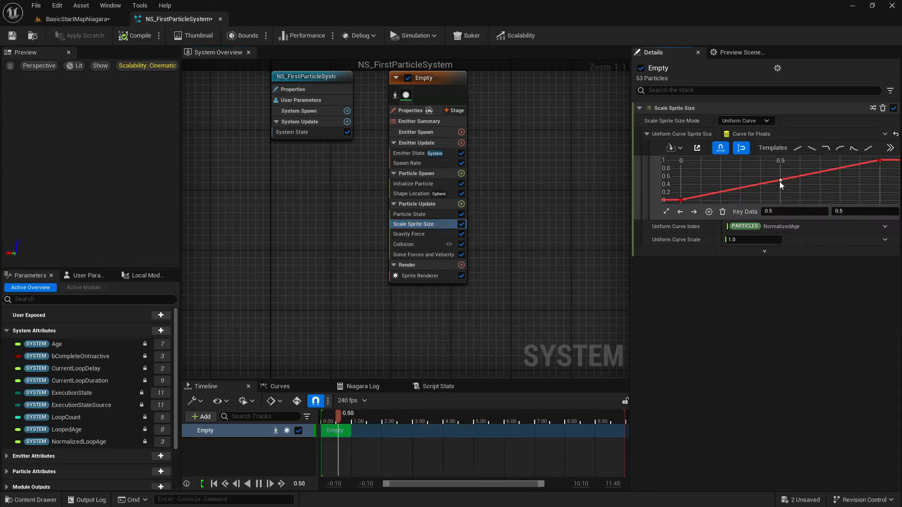
mouse_move(780, 179)
click(856, 211)
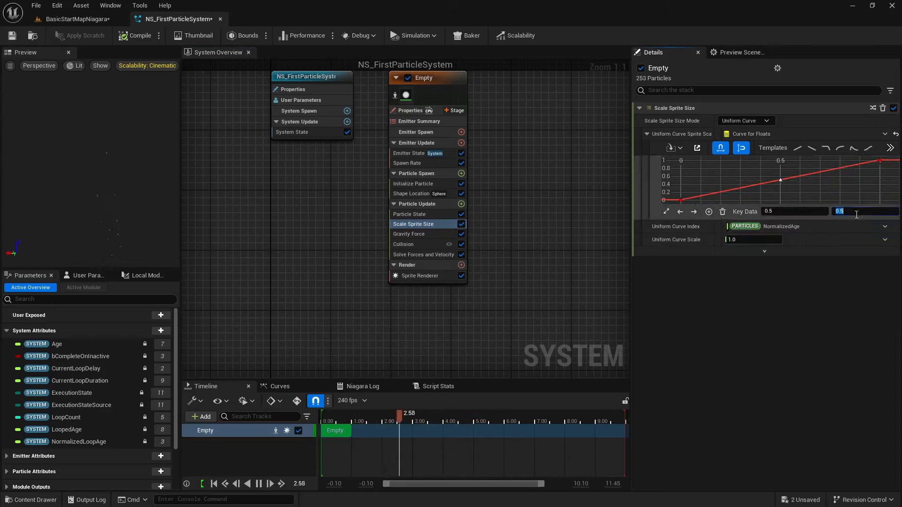
key(Return)
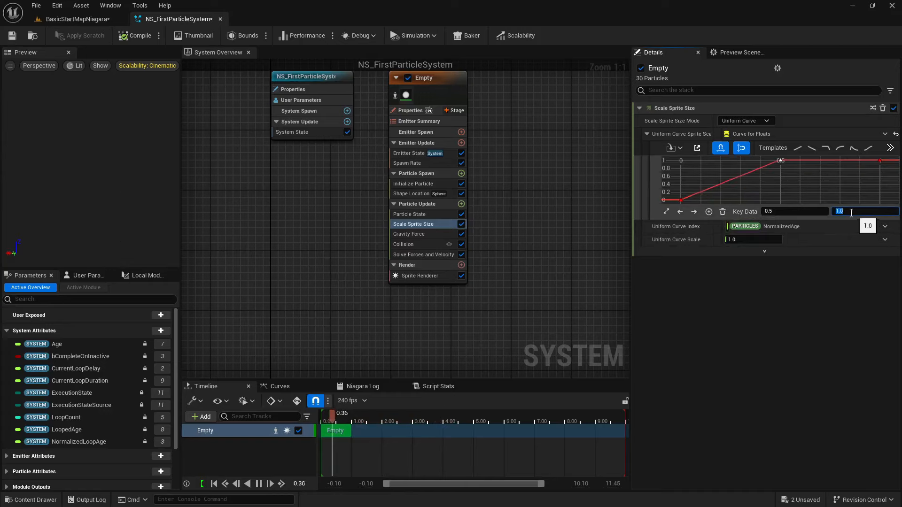
- Set the value of the curve's end key at time 1.0 to 0.0
click(880, 160)
click(849, 212)
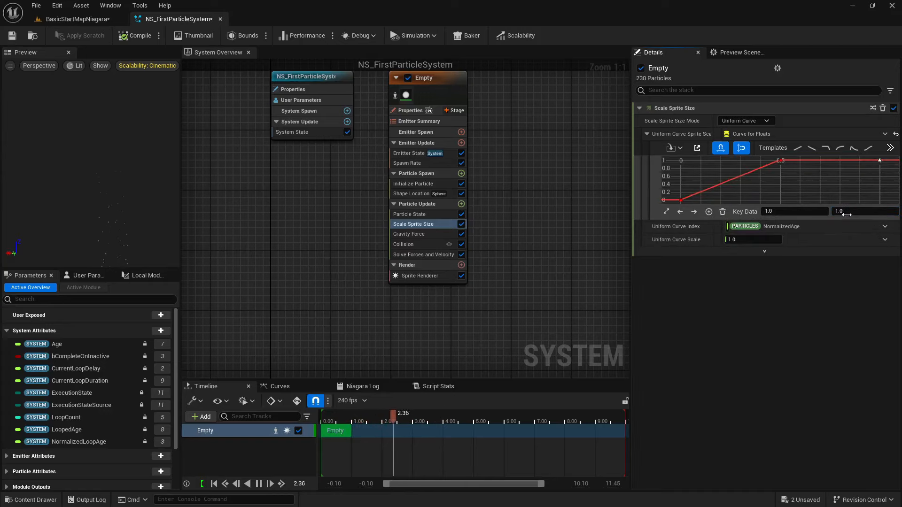
key(Return)
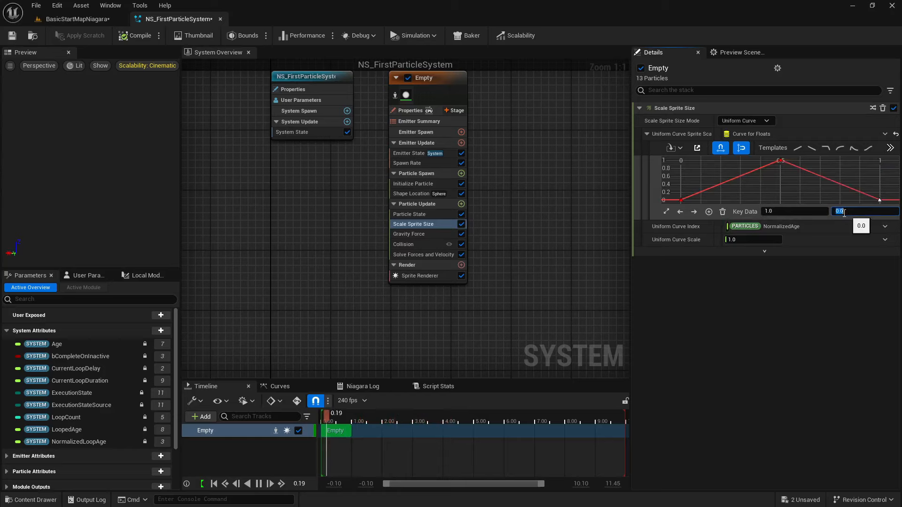
mouse_move(759, 168)
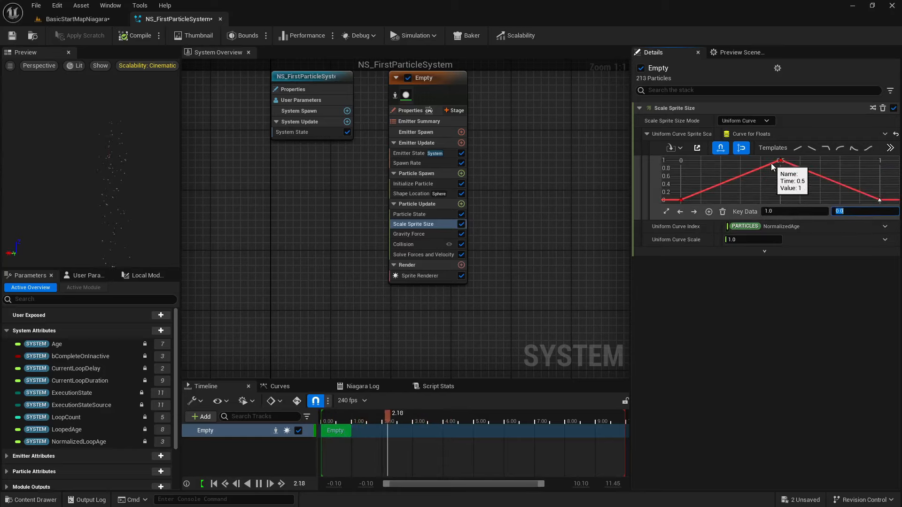
mouse_move(879, 201)
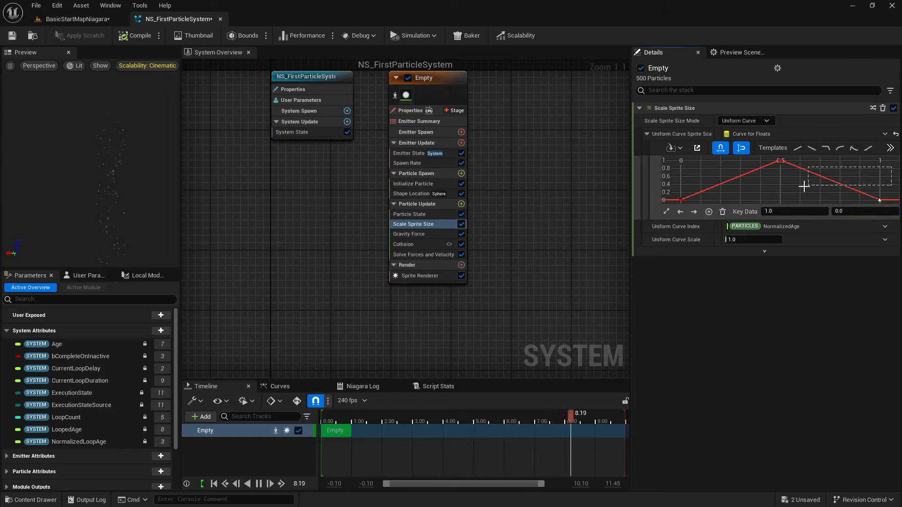
shift+click(681, 200)
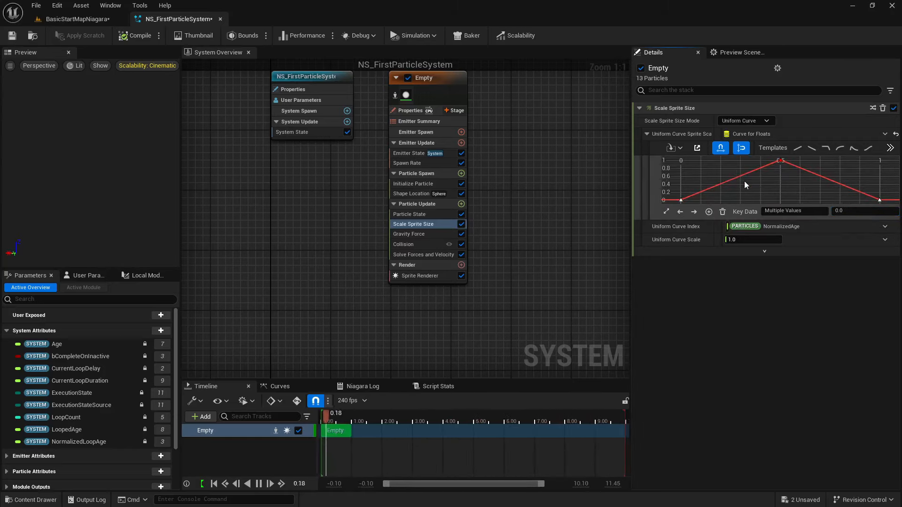
scroll(678, 167, down, 4)
middle_drag(698, 167, 711, 177)
key(ctrl+z)
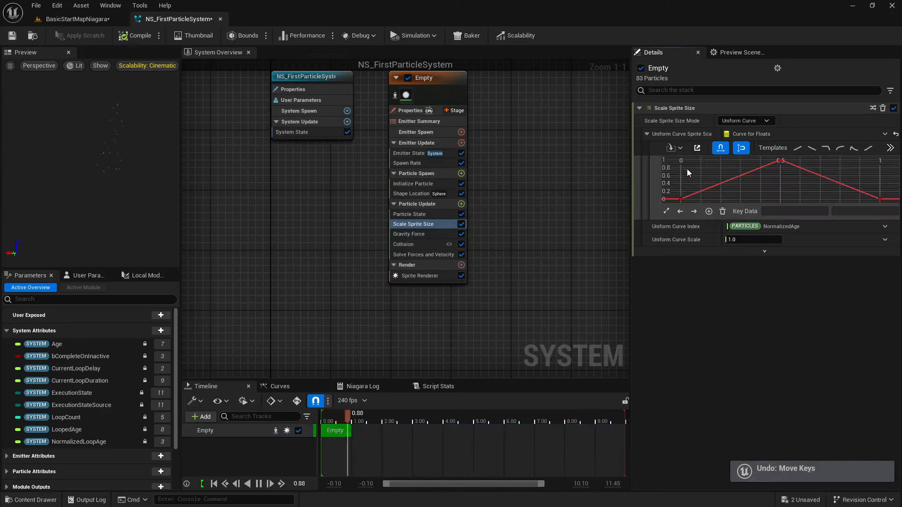
- Smooth the sprite size curve by setting all three of its keys to Auto cubic interpolation
drag(669, 159, 892, 206)
right_click(780, 160)
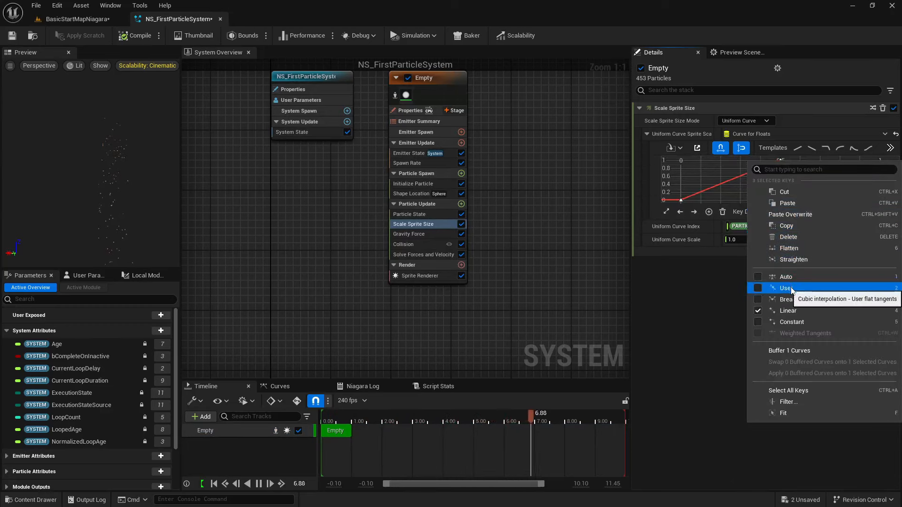
click(758, 276)
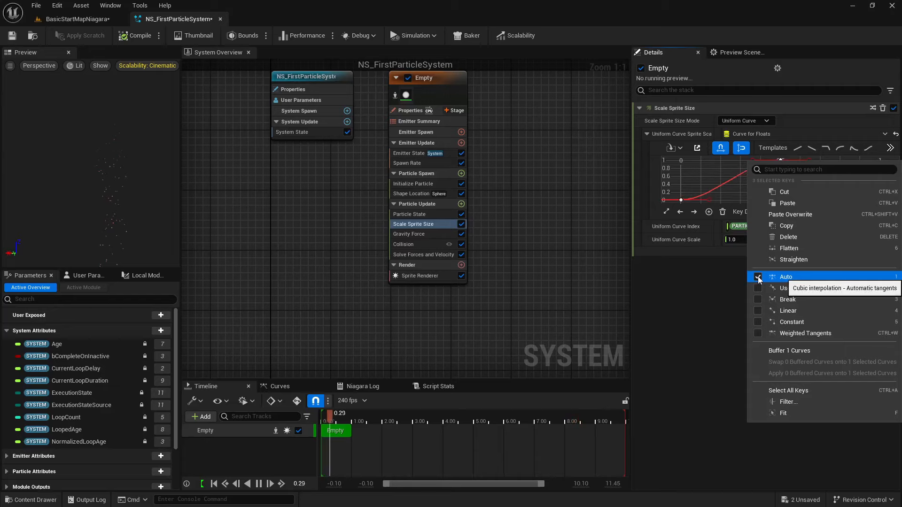
click(704, 177)
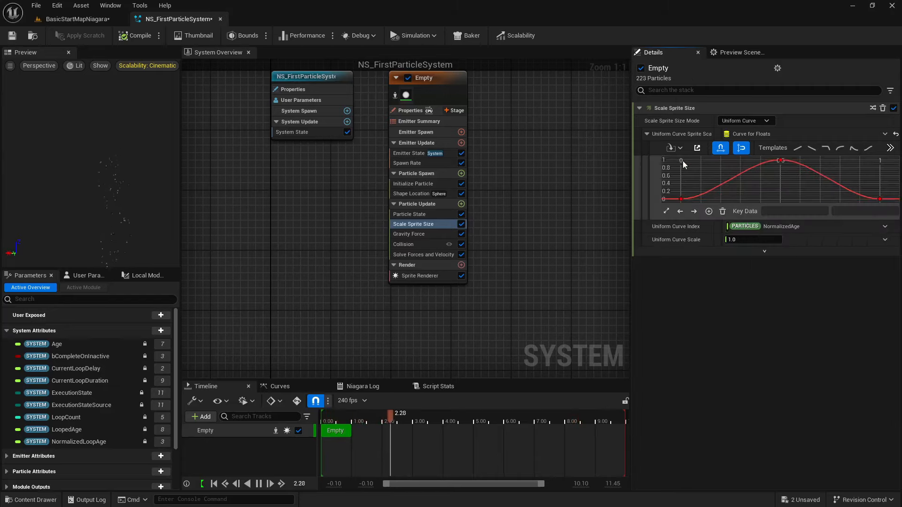
drag(671, 159, 888, 210)
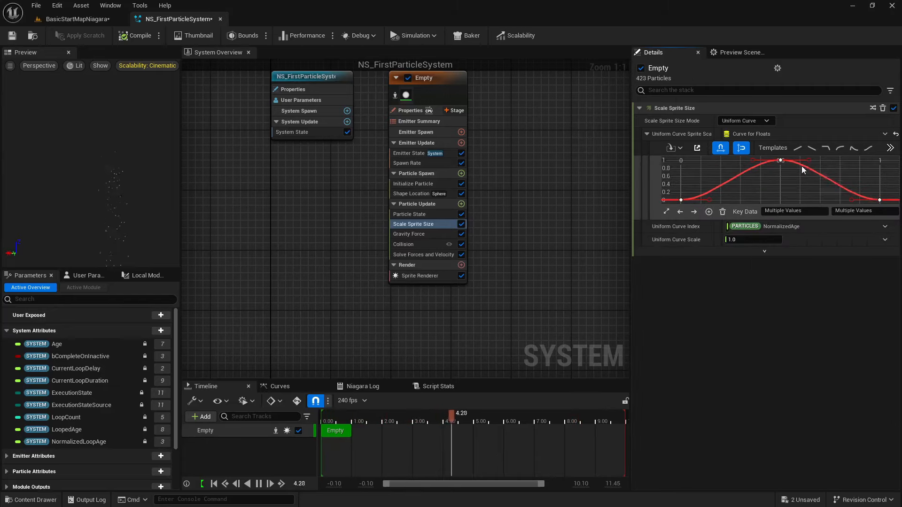
right_click(780, 160)
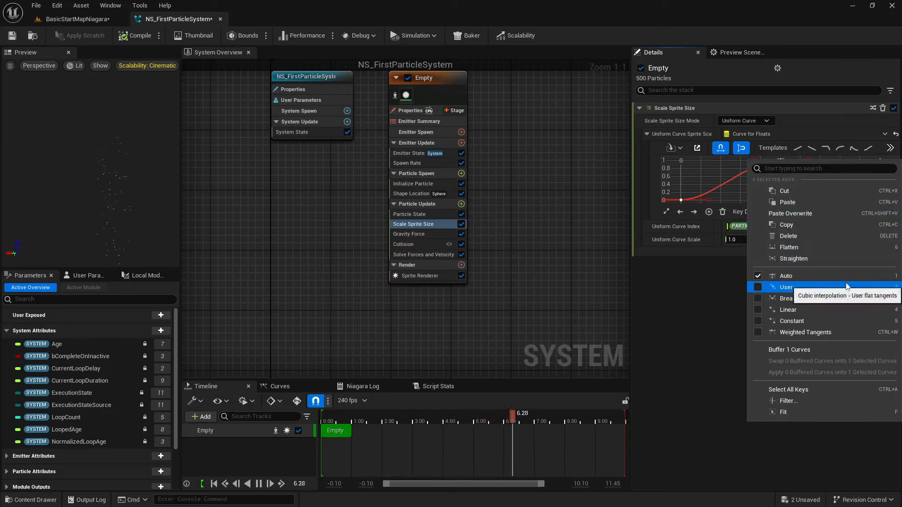
click(718, 174)
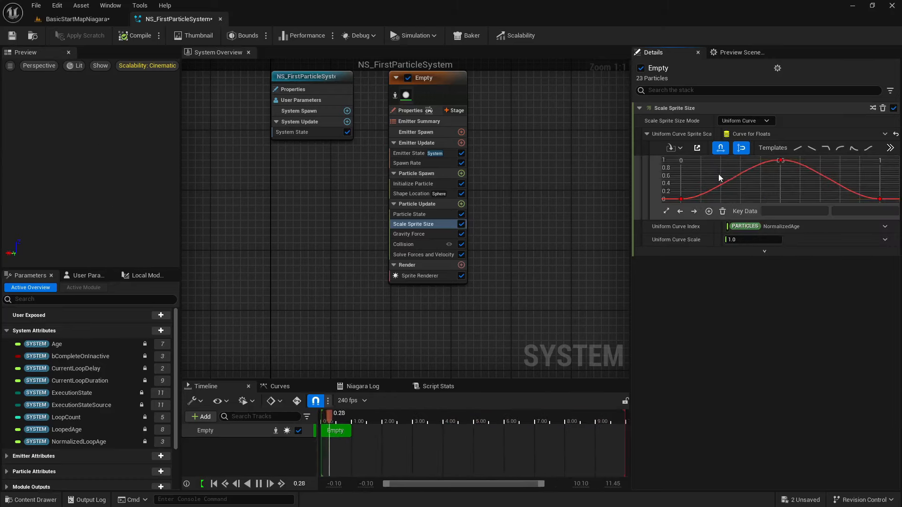
- Save the particle system and inspect the growing and shrinking particles up close in the level
click(18, 35)
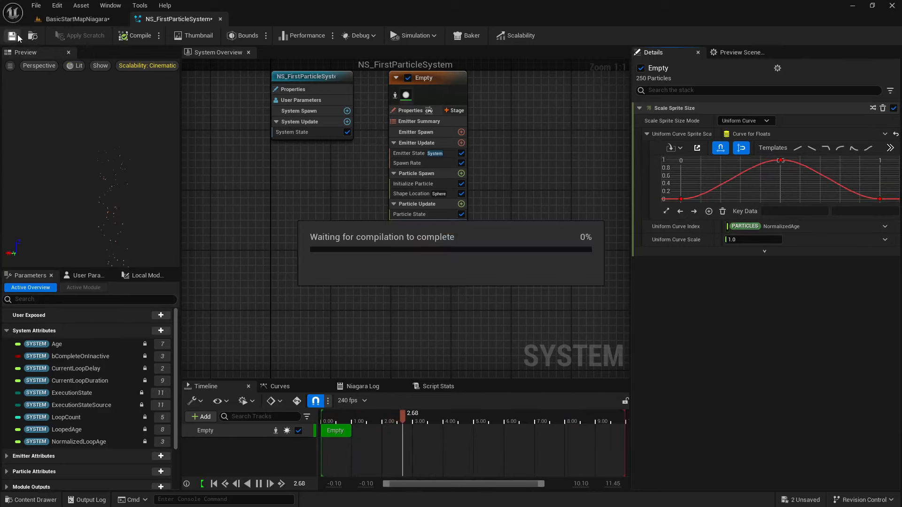
click(77, 20)
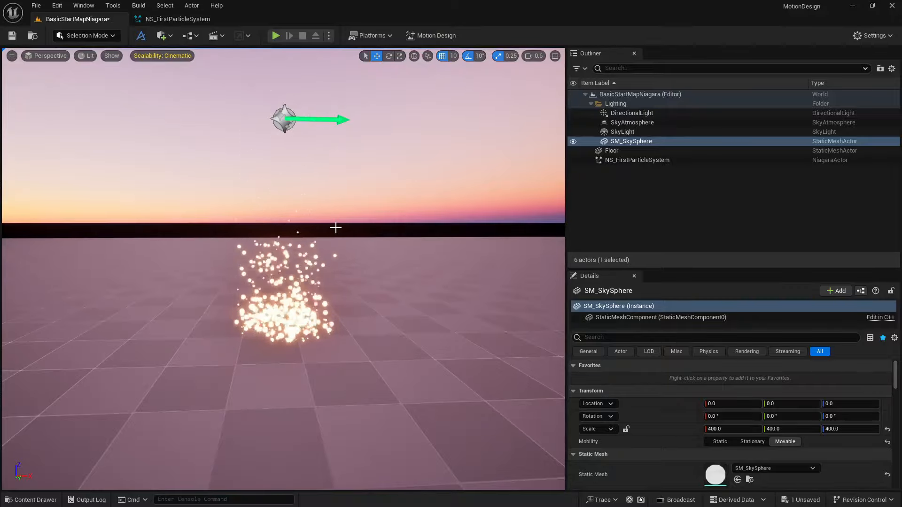
right_drag(318, 278, 311, 284)
key(w)
key(q)
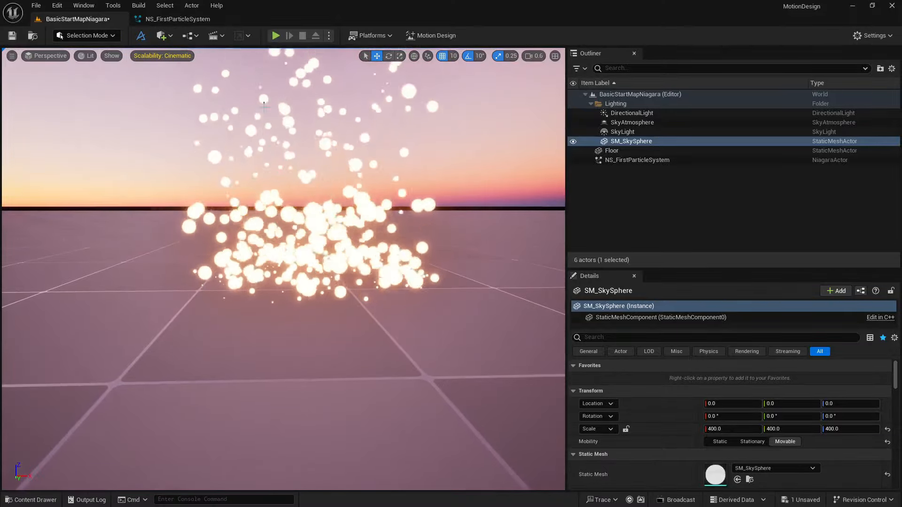
- Compare the Scale Sprite Size curve with the particles in the level, viewed from farther away
click(168, 21)
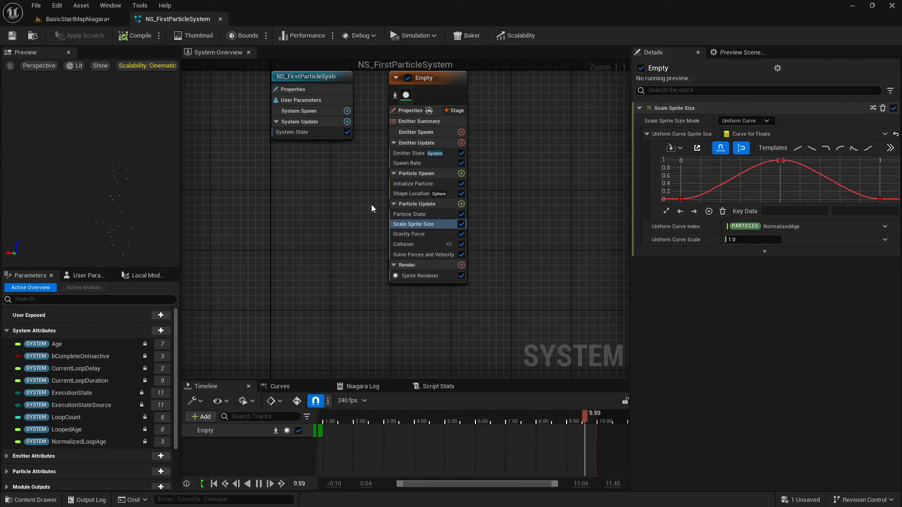
click(87, 19)
scroll(296, 235, down, 4)
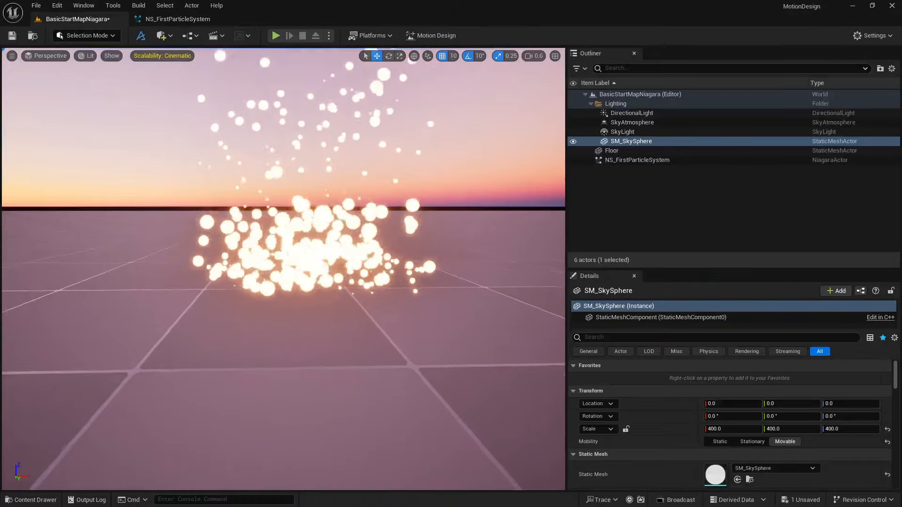
right_drag(371, 223, 371, 197)
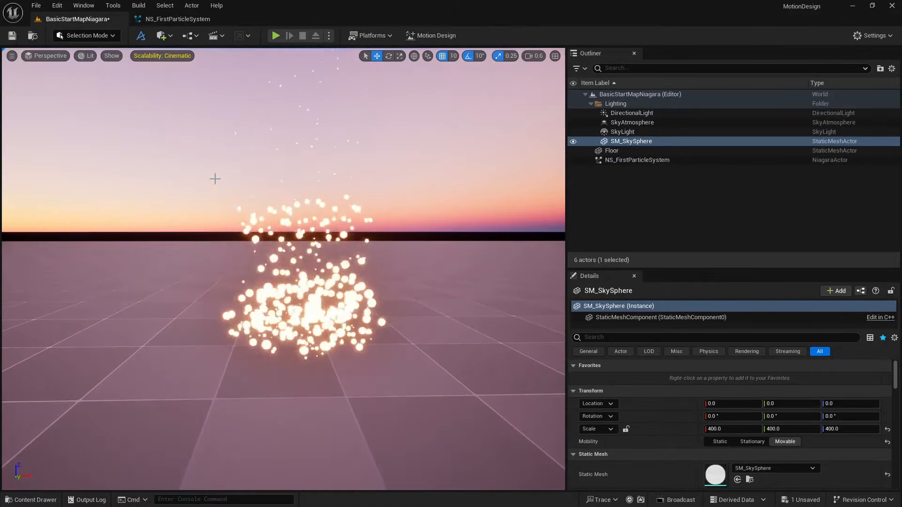
click(187, 19)
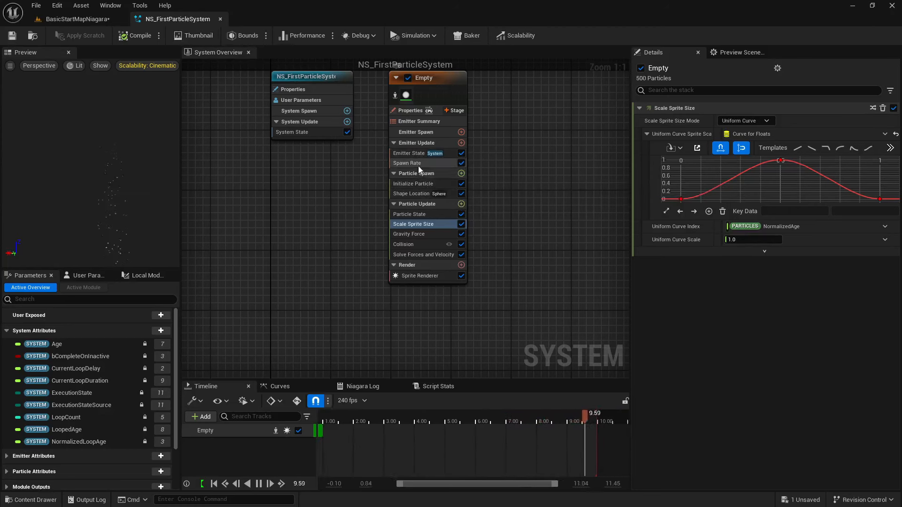
- Make the particles glow by setting the Value (V) of the Initialize Particle color to 5
click(426, 183)
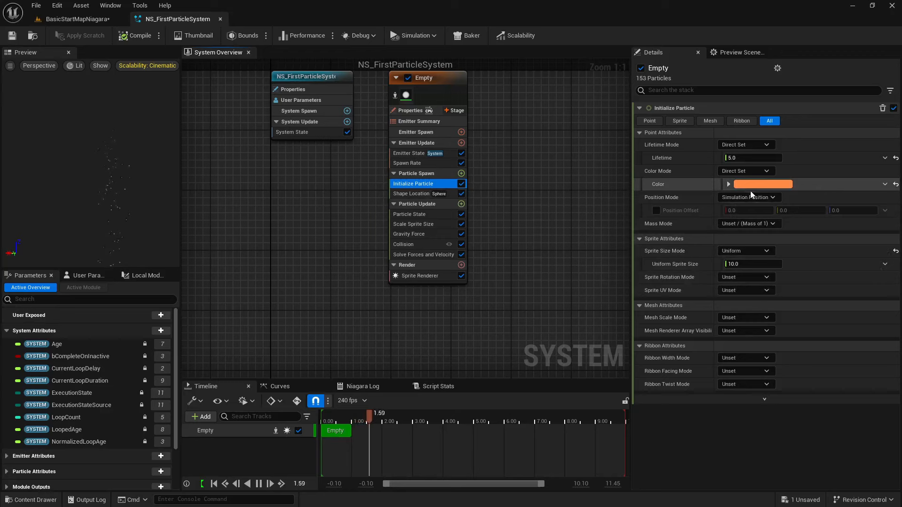
click(752, 184)
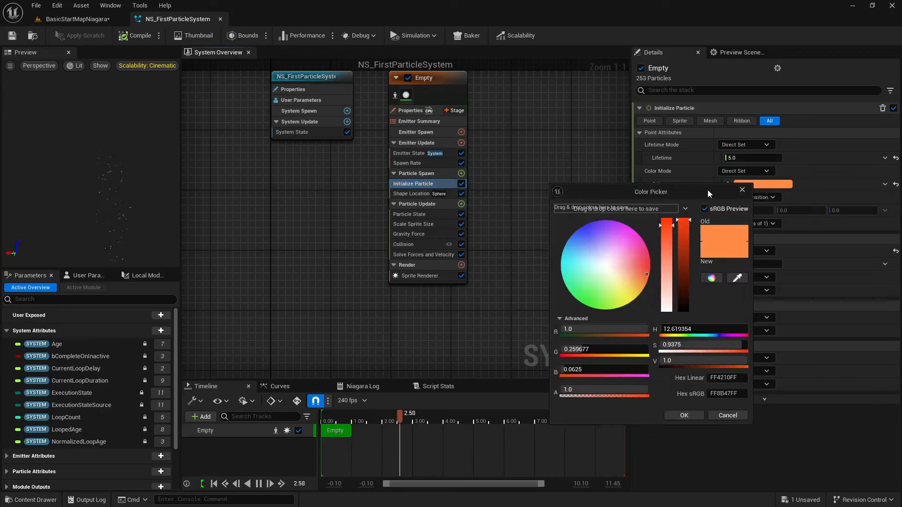
click(679, 361)
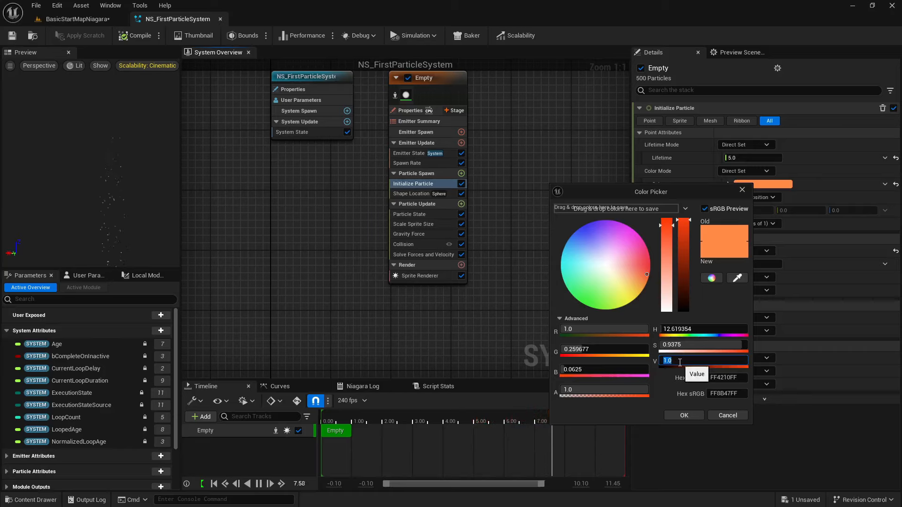
text(5)
key(Return)
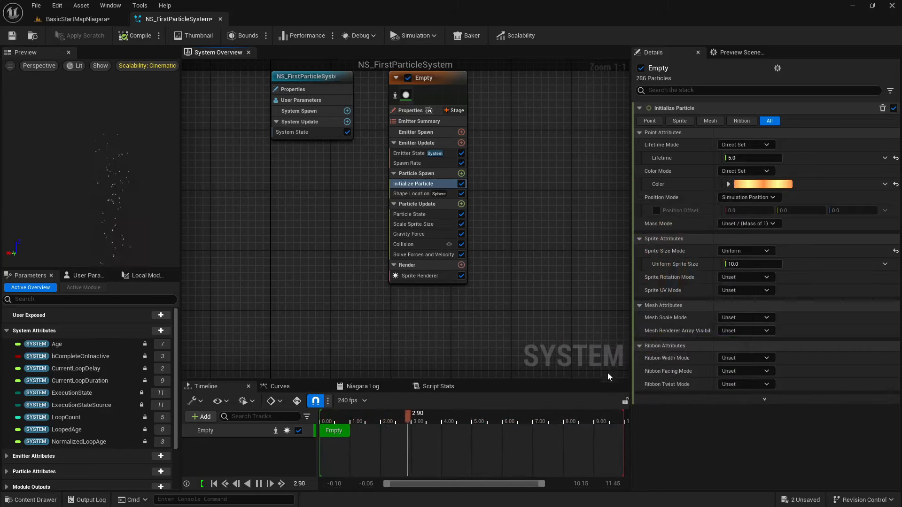
click(684, 416)
- Rotate the sun in the level to darken the scene and inspect the glowing particles from farther away
click(78, 19)
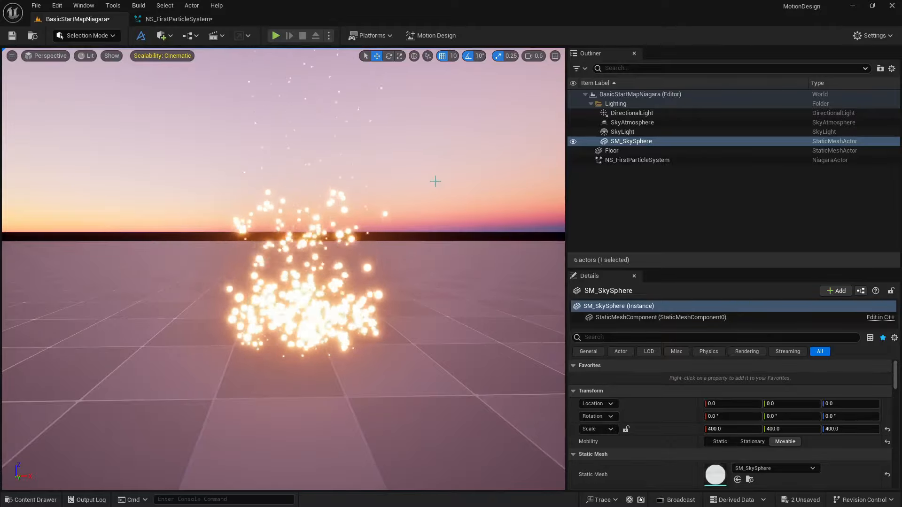
key(ctrl+l)
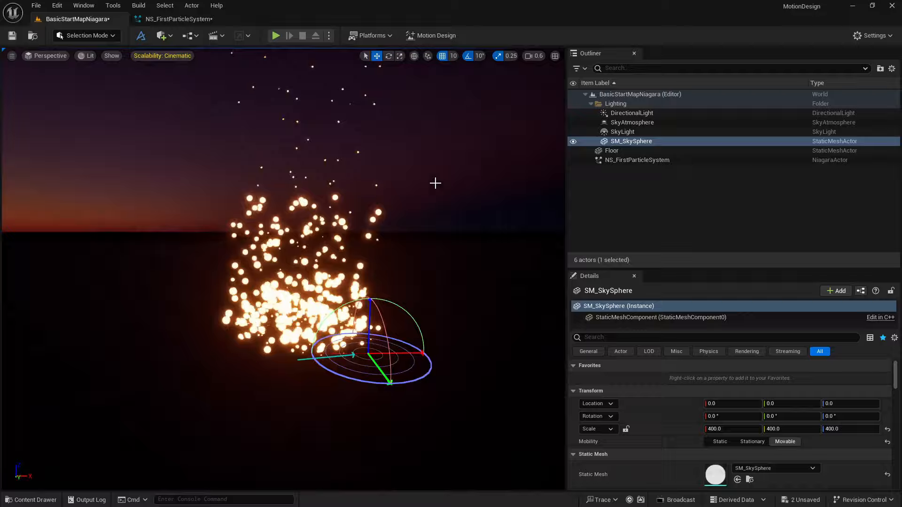
right_drag(435, 183, 436, 207)
key(s)
key(w)
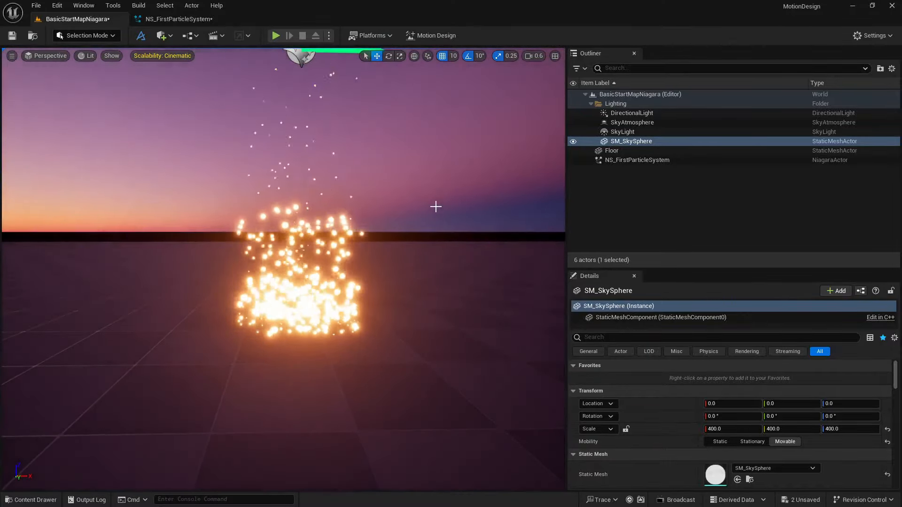
scroll(354, 184, down, 3)
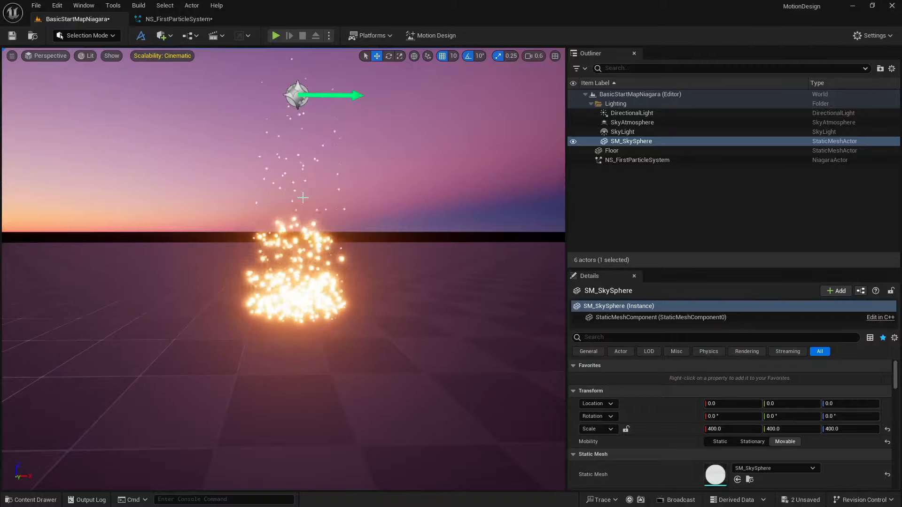
- Add a Color module to Particle Update, save the particle system, and check the particles in the level
click(156, 21)
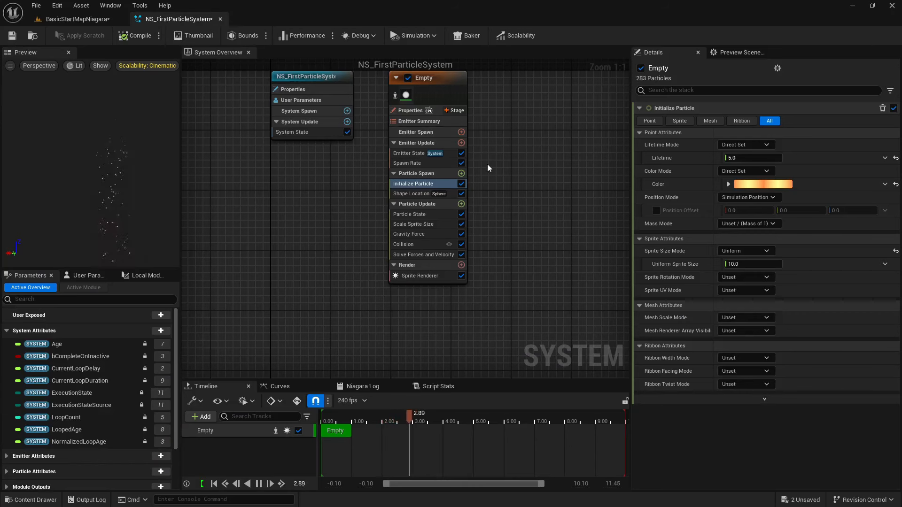
click(461, 204)
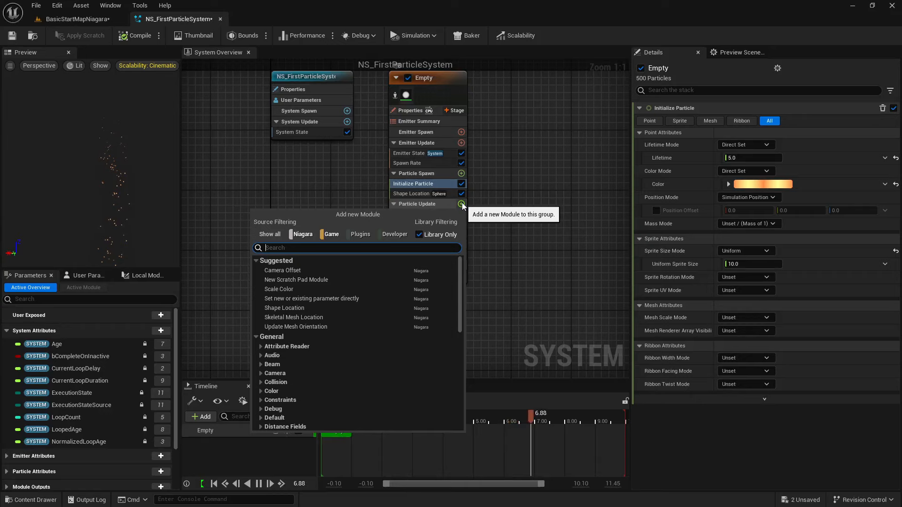
text(colorr)
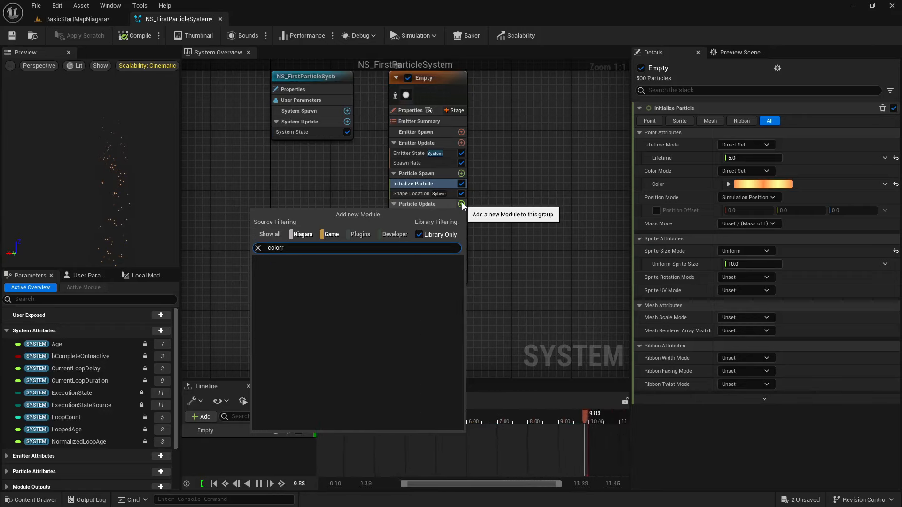
key(BackSpace)
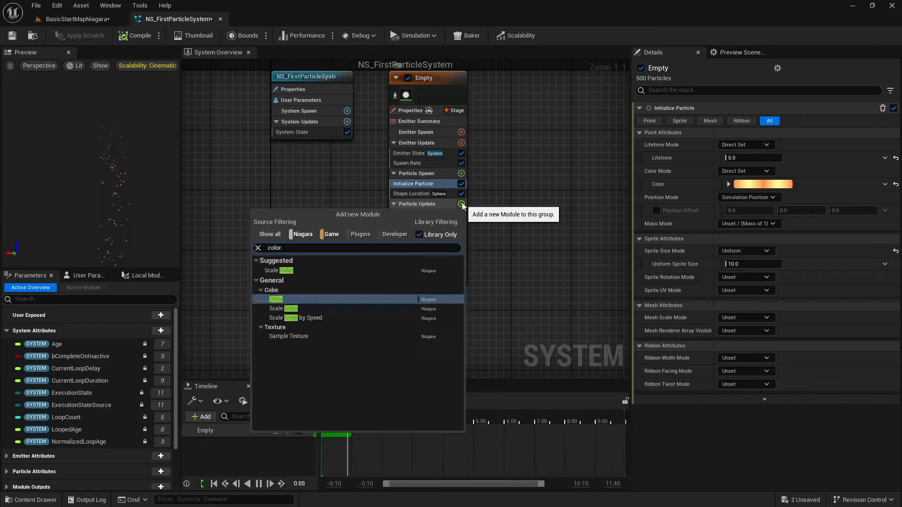
click(274, 299)
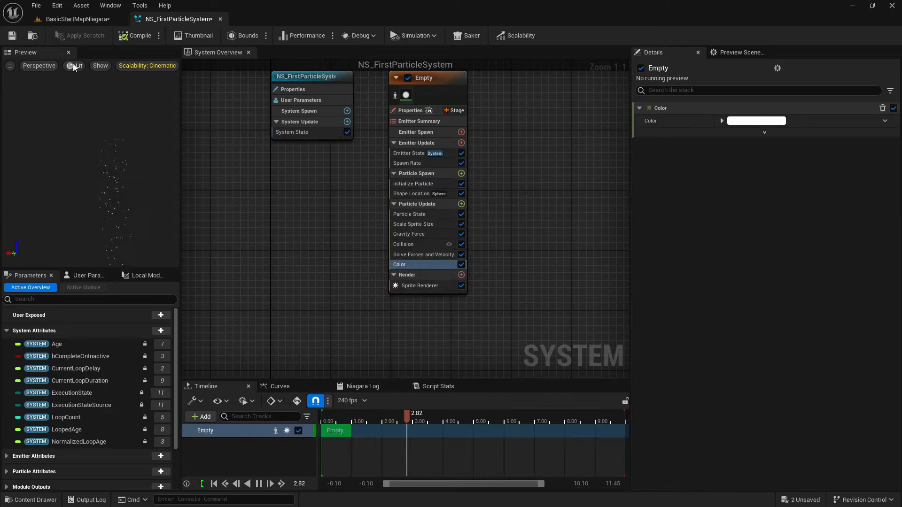
click(12, 36)
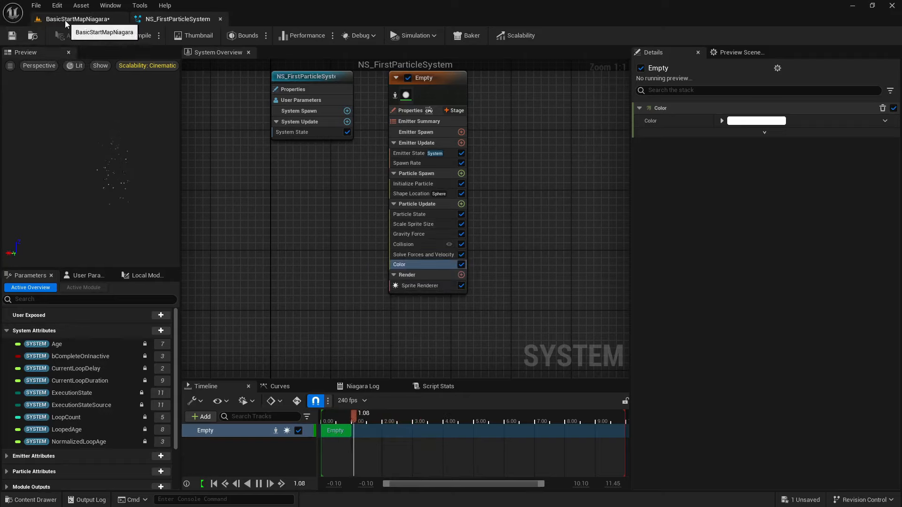
click(66, 21)
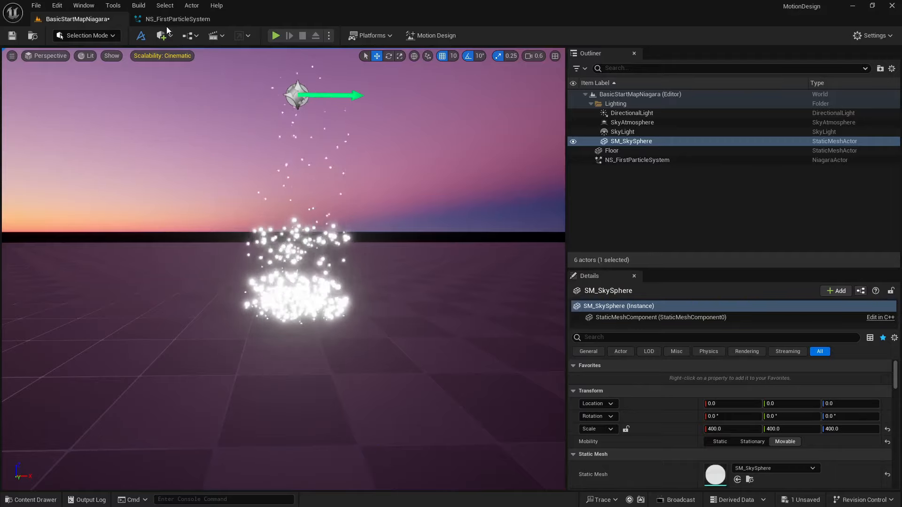
- Expand the Color module's advanced settings and drive its color with Color from Curve
click(178, 18)
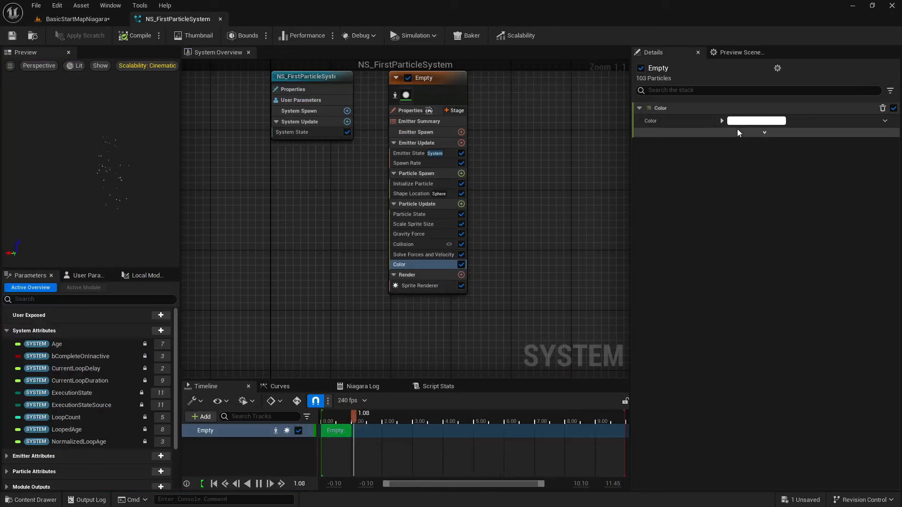
click(764, 133)
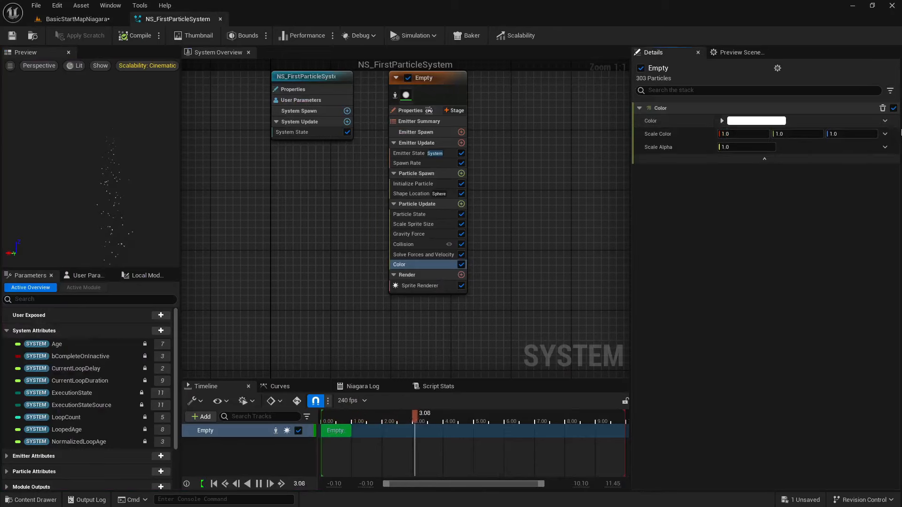
click(886, 121)
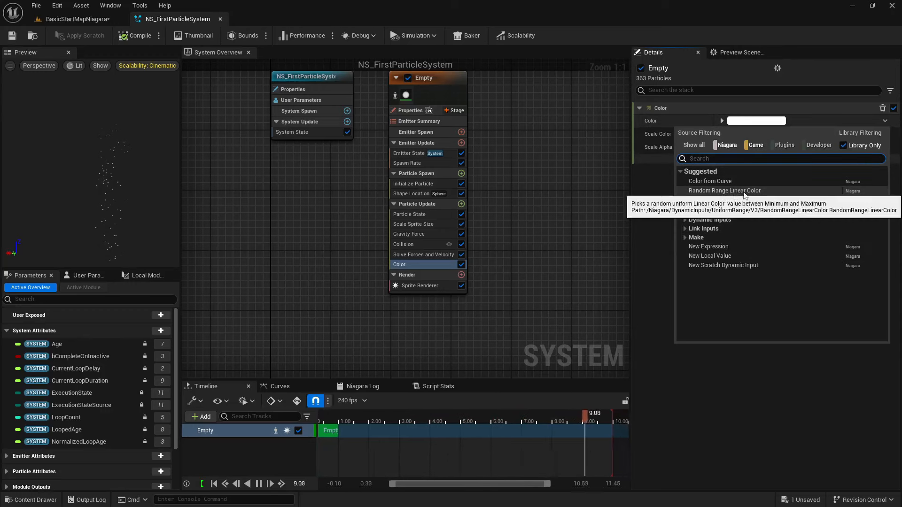
click(716, 182)
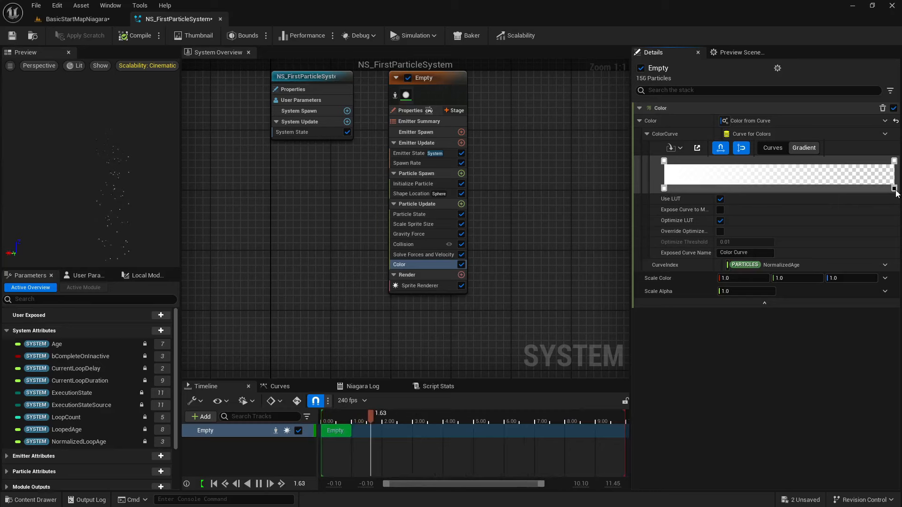
- Save the particle system with the color curve and inspect the particles' fading in the level
click(61, 20)
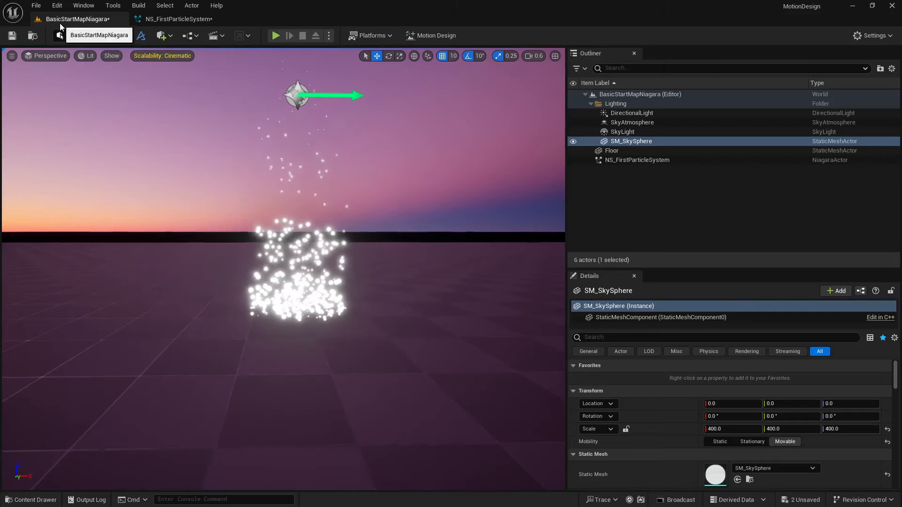
click(177, 19)
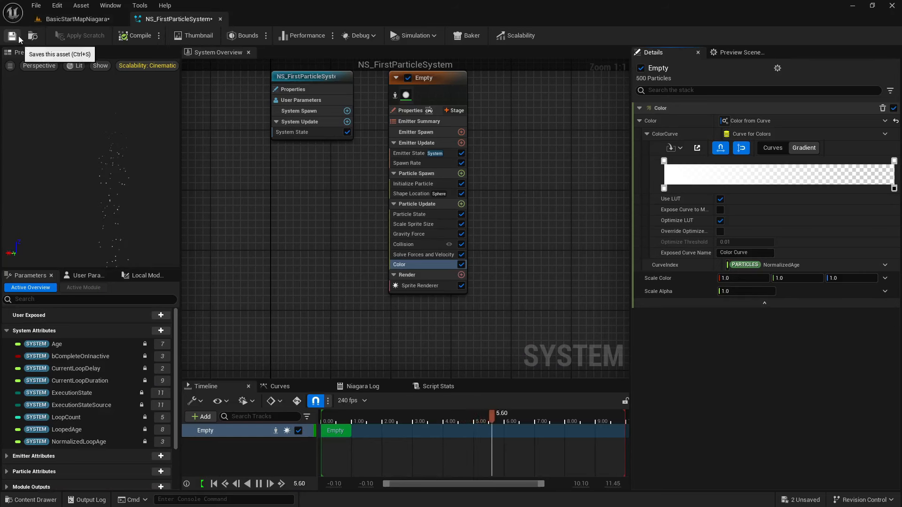
click(130, 35)
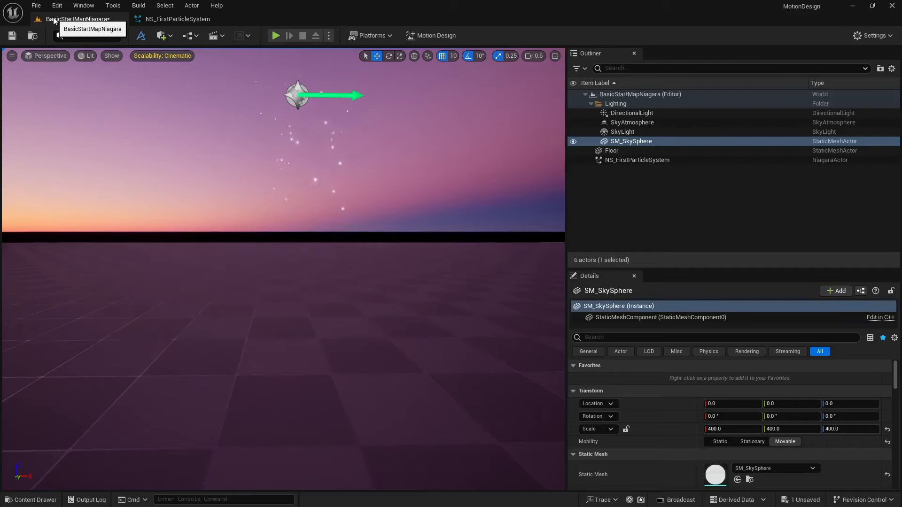
click(65, 20)
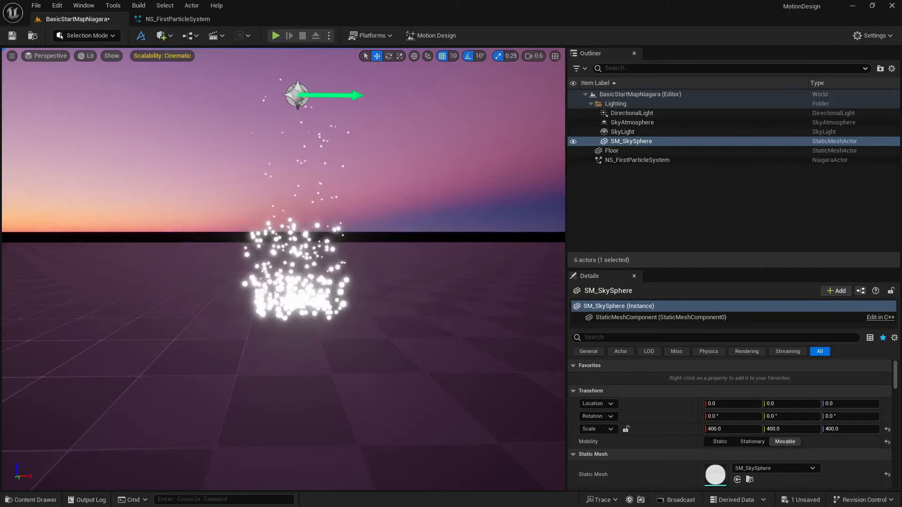
right_drag(284, 126, 285, 159)
key(s)
key(w)
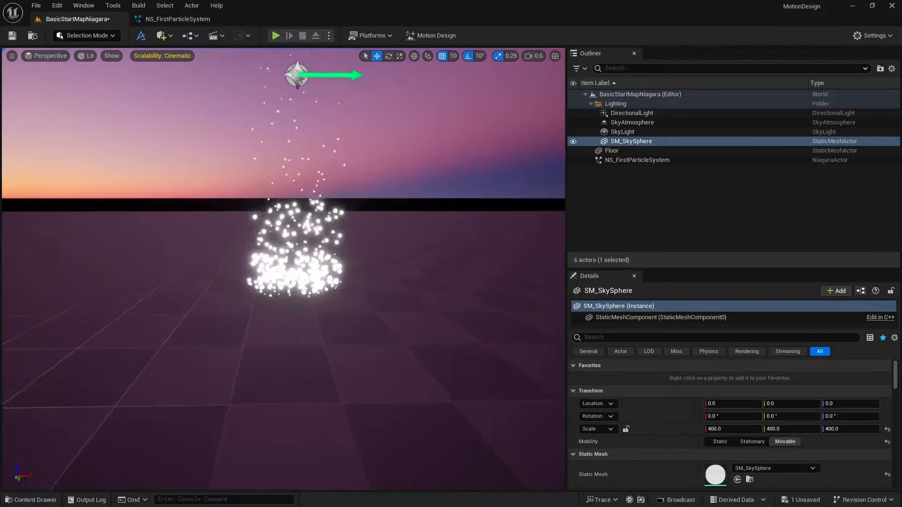
key(e)
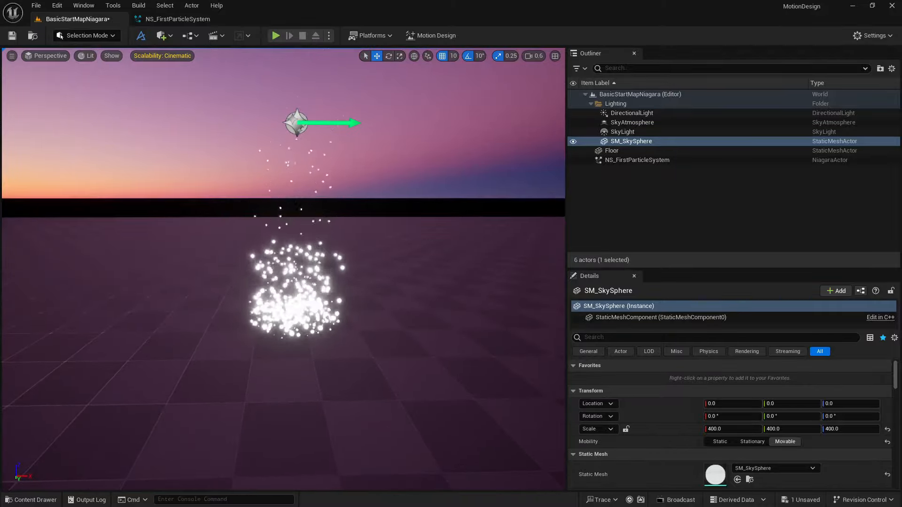
- Set the opacity of the color gradient's end key to 1.0 and check the particles in the level
click(178, 19)
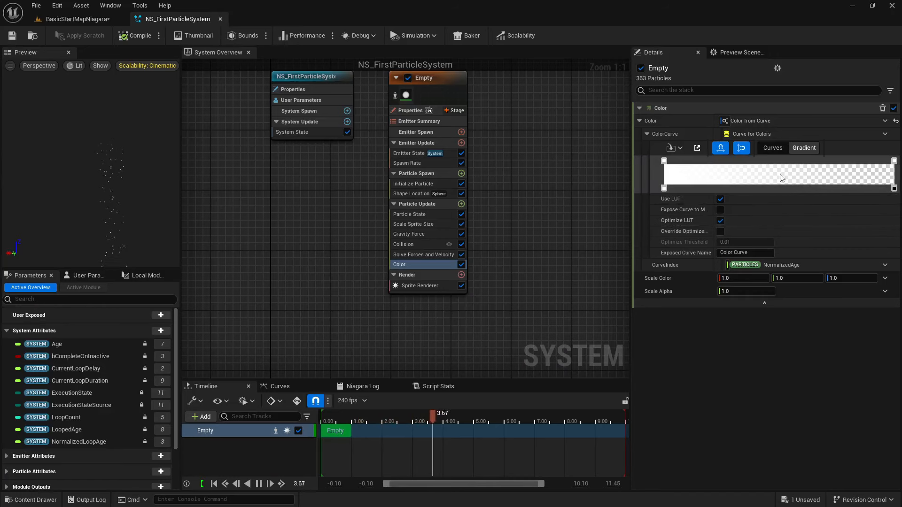
double_click(893, 190)
click(878, 201)
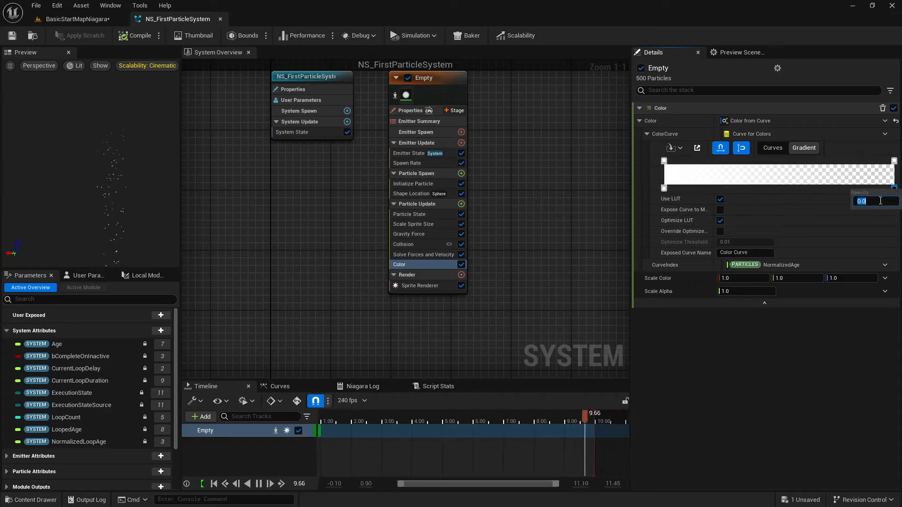
text(1)
key(Return)
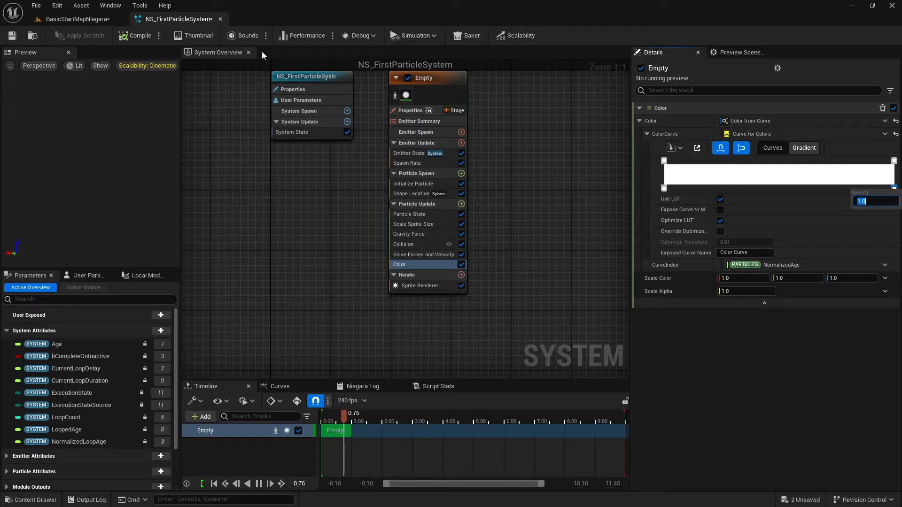
click(72, 20)
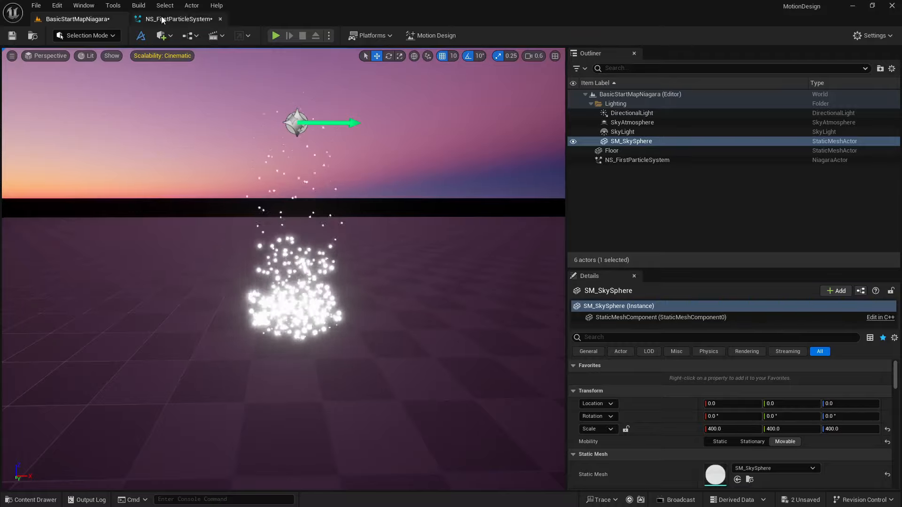
click(177, 19)
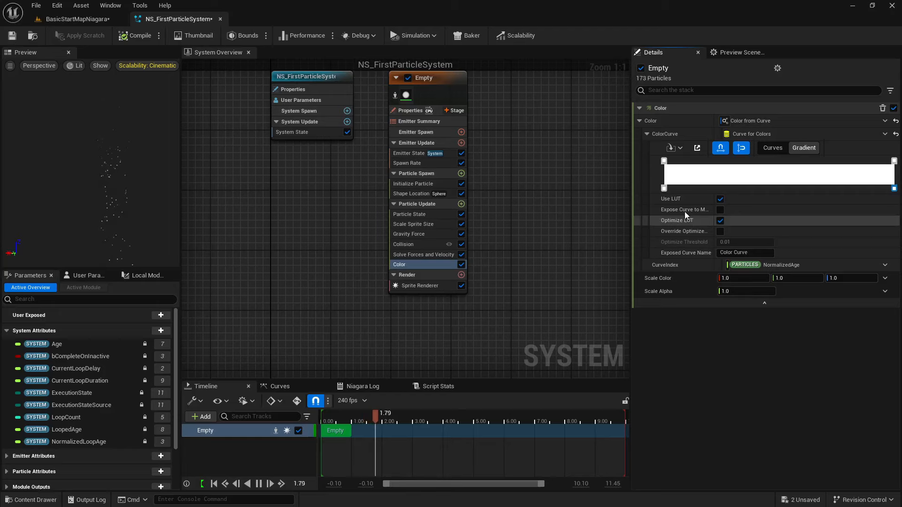
- Add a 0.5 opacity key near the middle of the color gradient and save the system to check it in the level
double_click(789, 188)
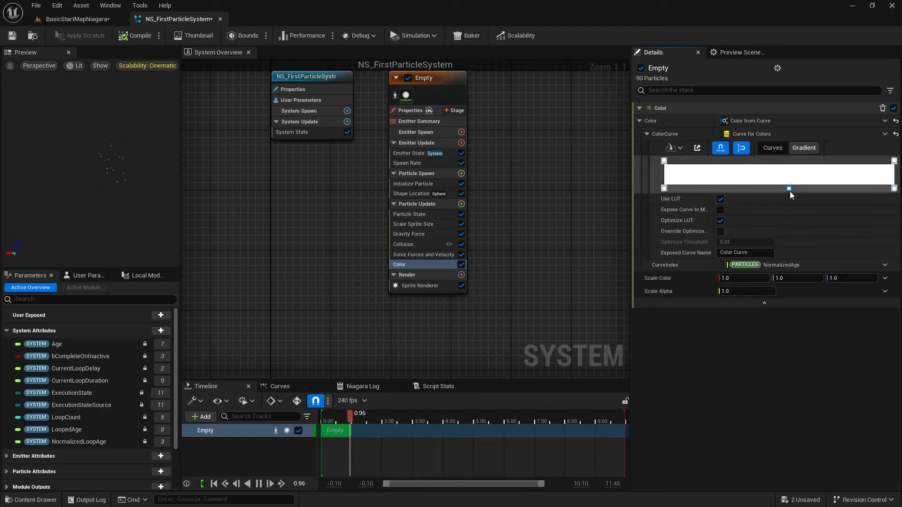
double_click(790, 190)
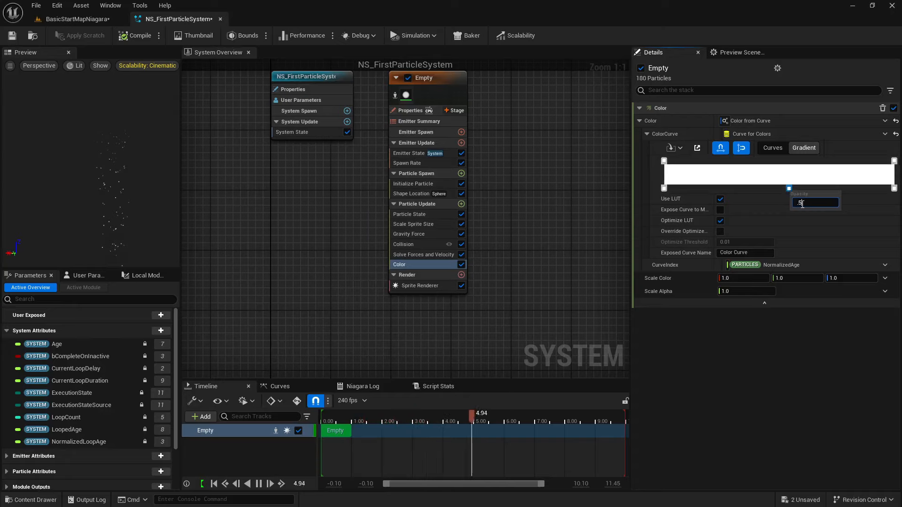
text(.5)
click(762, 190)
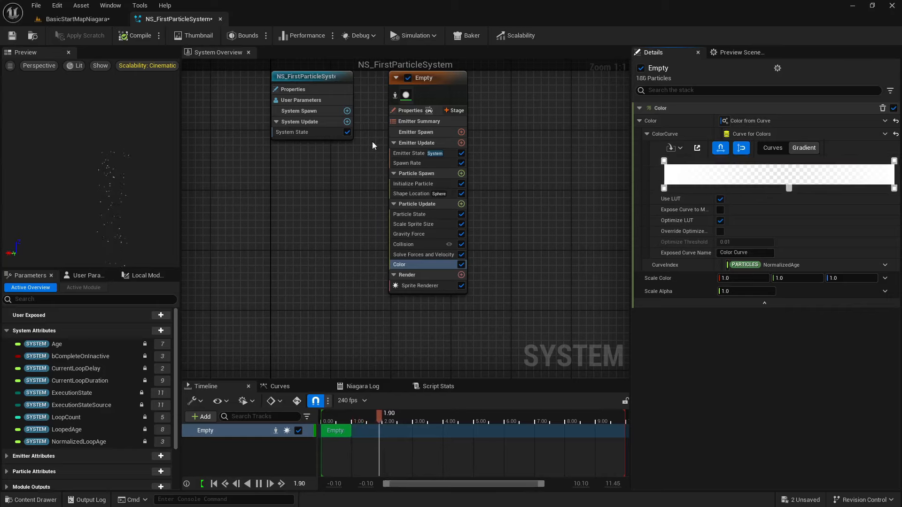
click(12, 35)
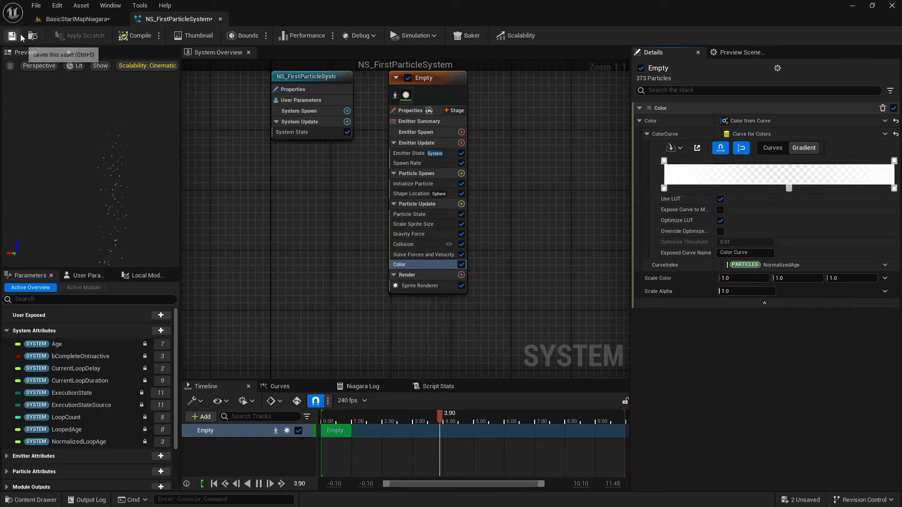
click(83, 19)
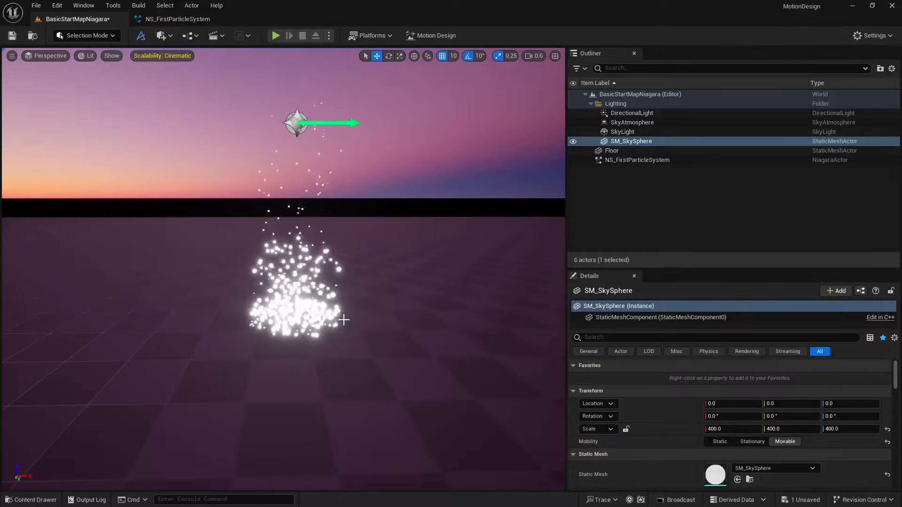
- Set the color of the particle color gradient's start key to yellow, Hex sRGB FFE363FF
click(176, 19)
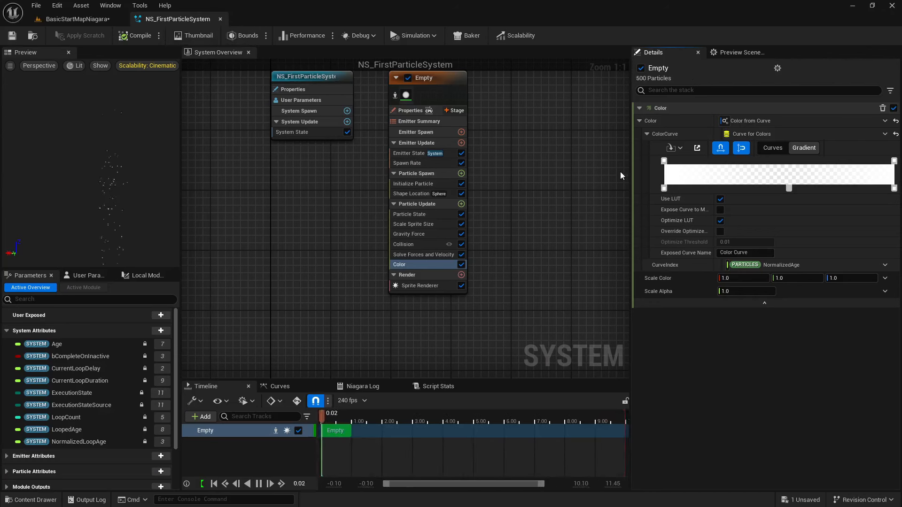
double_click(664, 161)
drag(724, 258, 737, 262)
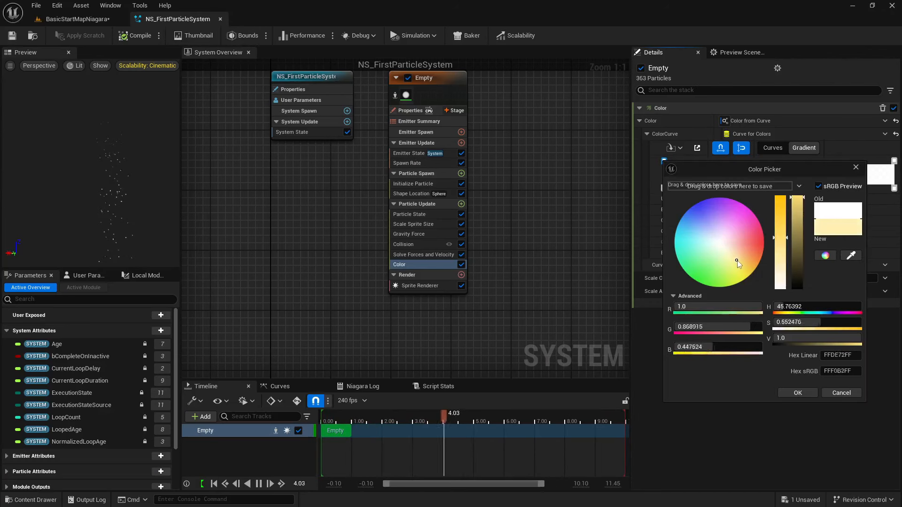
drag(778, 215, 779, 208)
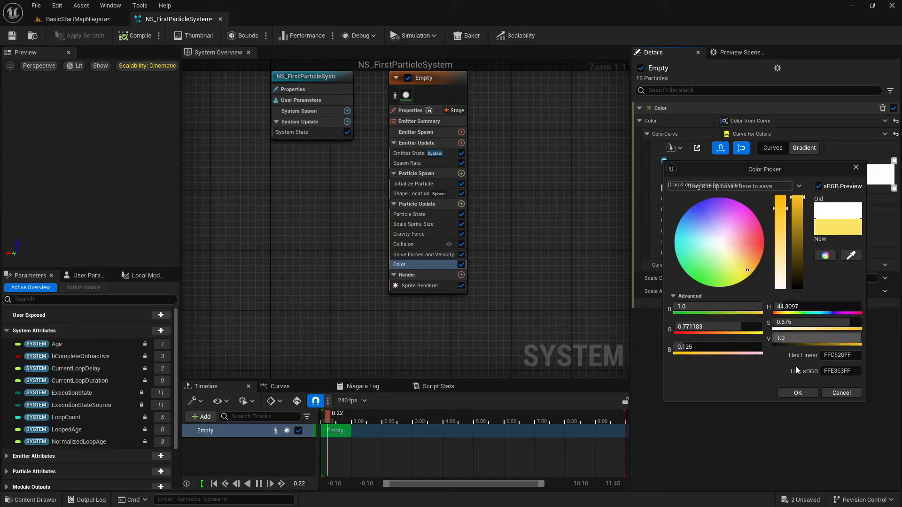
click(798, 393)
- Set the color of the gradient's end key to a saturated orange and check the particles in the level
double_click(894, 162)
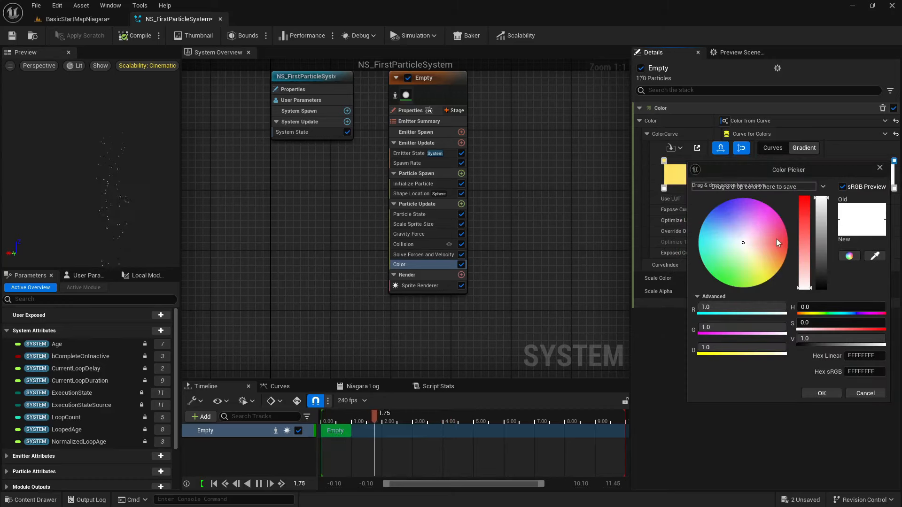
drag(777, 239, 772, 254)
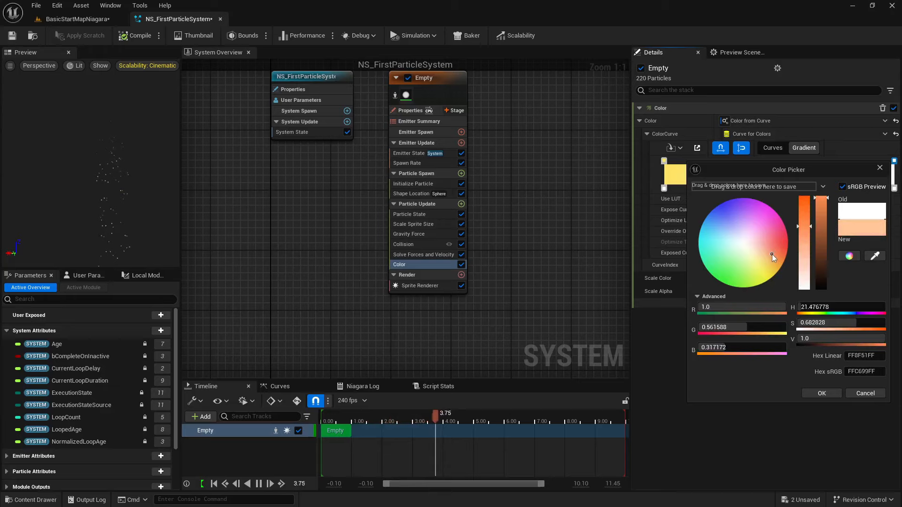
click(805, 208)
click(829, 393)
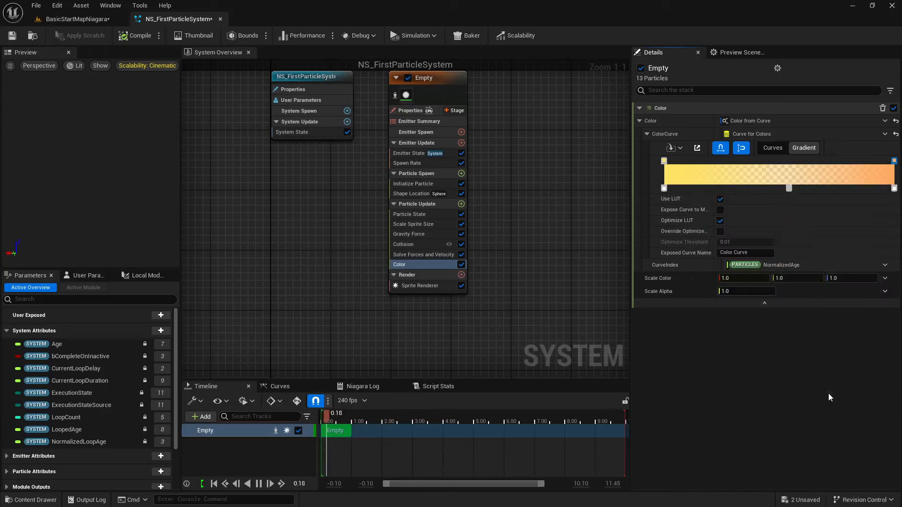
click(61, 19)
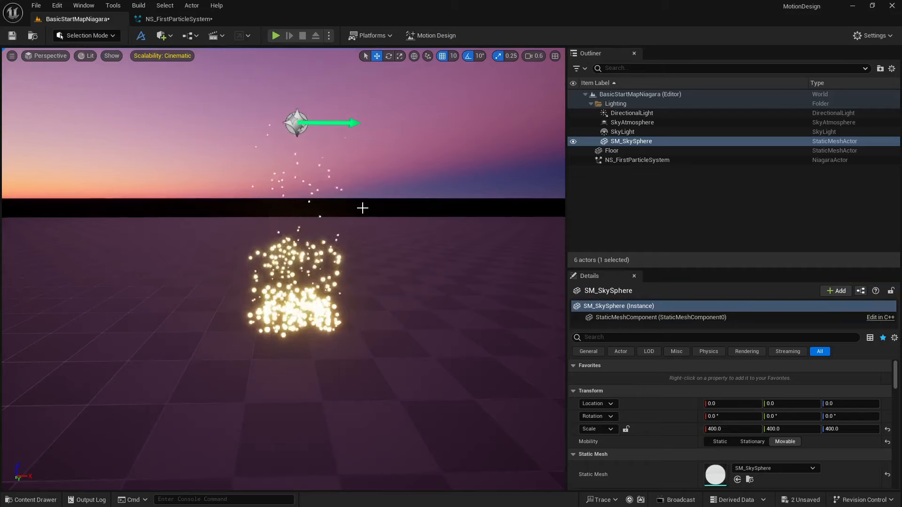
- Delete the middle opacity key from the color gradient in NS_FirstParticleSystem
click(163, 18)
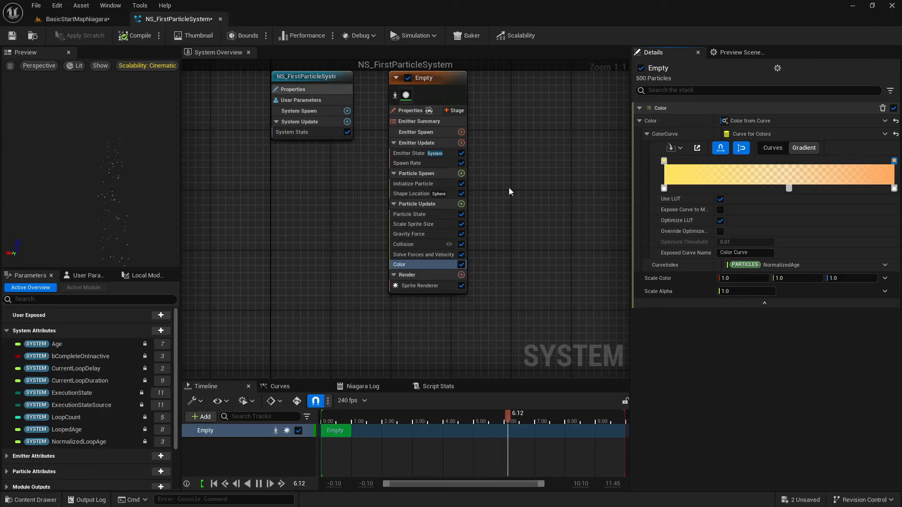
click(789, 188)
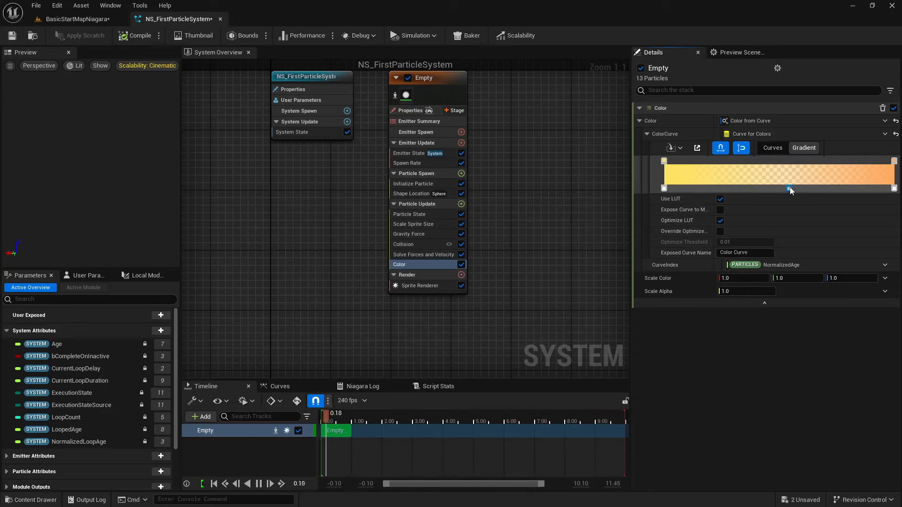
key(Delete)
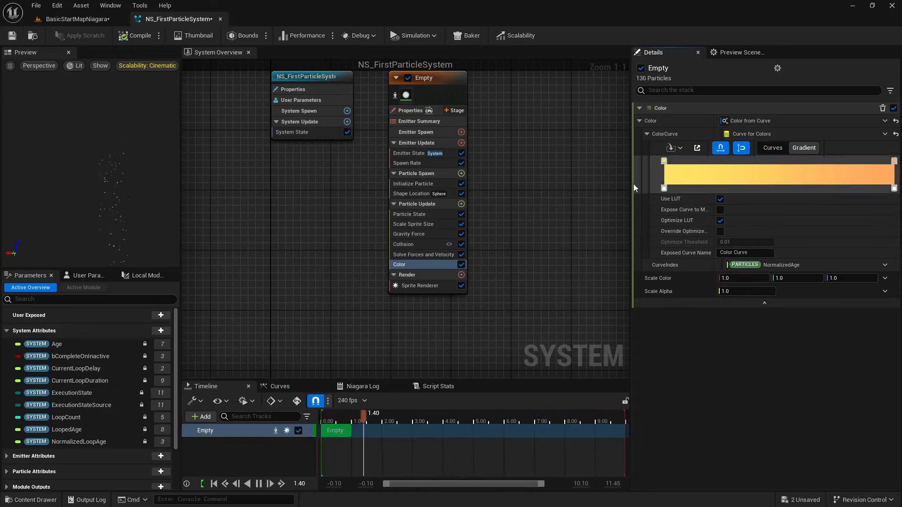
- Set the color of the gradient's start key to blue, about Hex sRGB 6D89FF, and check the particles in the level
double_click(664, 160)
drag(715, 226, 697, 213)
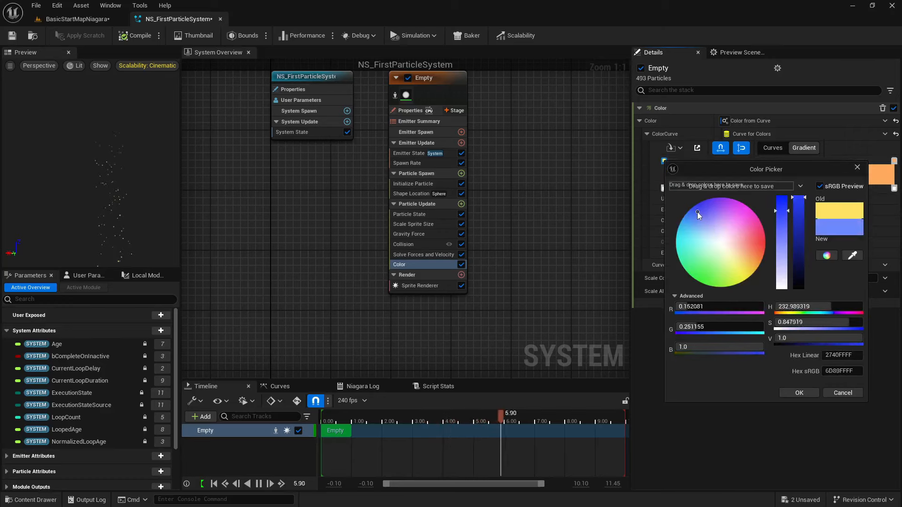
click(794, 393)
click(62, 19)
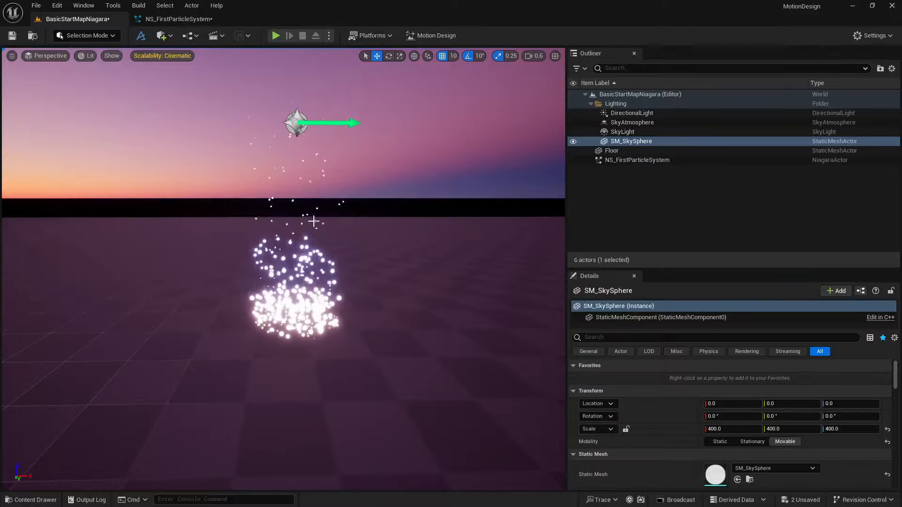
- Rotate the directional light until the level is dark and inspect the particles' color change from closer up
right_drag(311, 219, 312, 230)
right_drag(259, 198, 259, 171)
key(w)
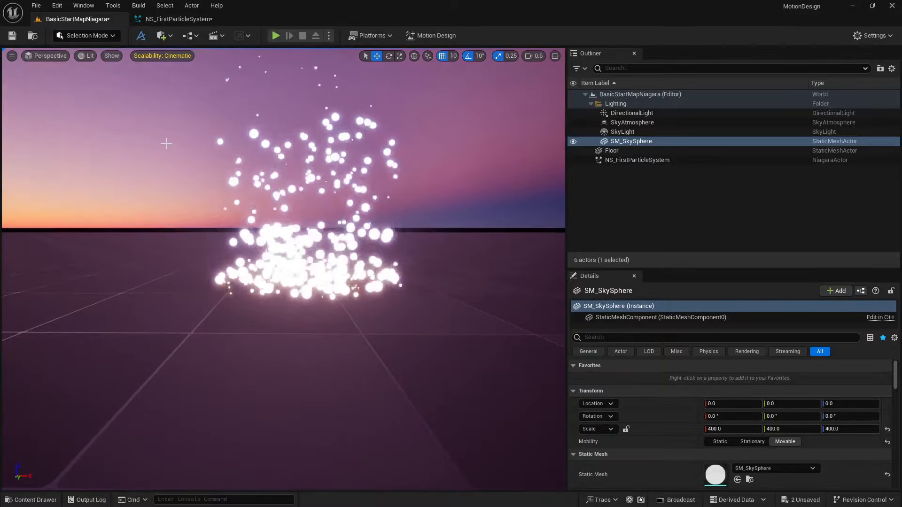
key(ctrl+l)
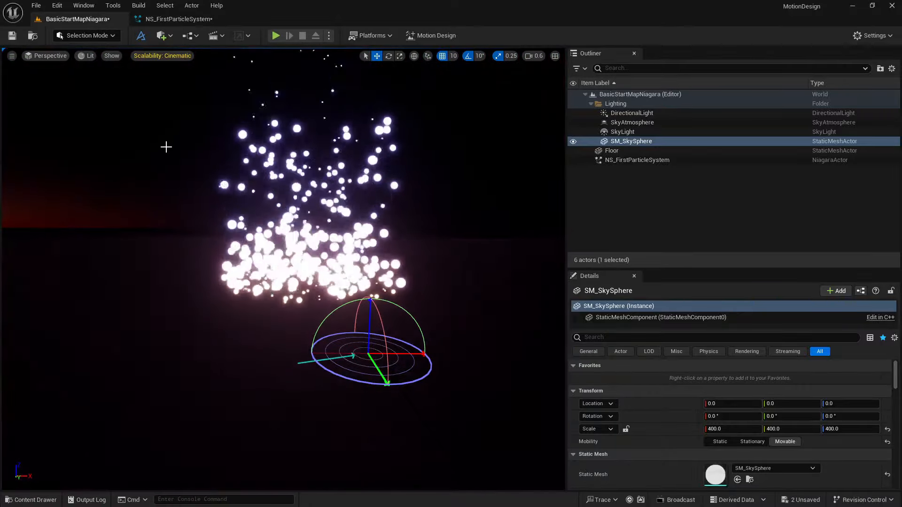
right_drag(167, 147, 172, 195)
key(s)
key(e)
key(w)
key(w)
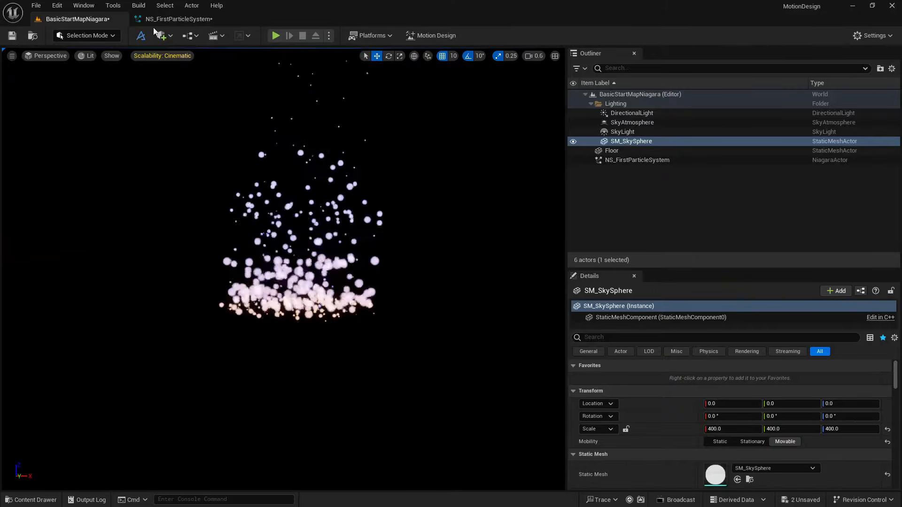
- Set the emitter's SpawnRate to 1000 and check the denser particles in the level
click(179, 18)
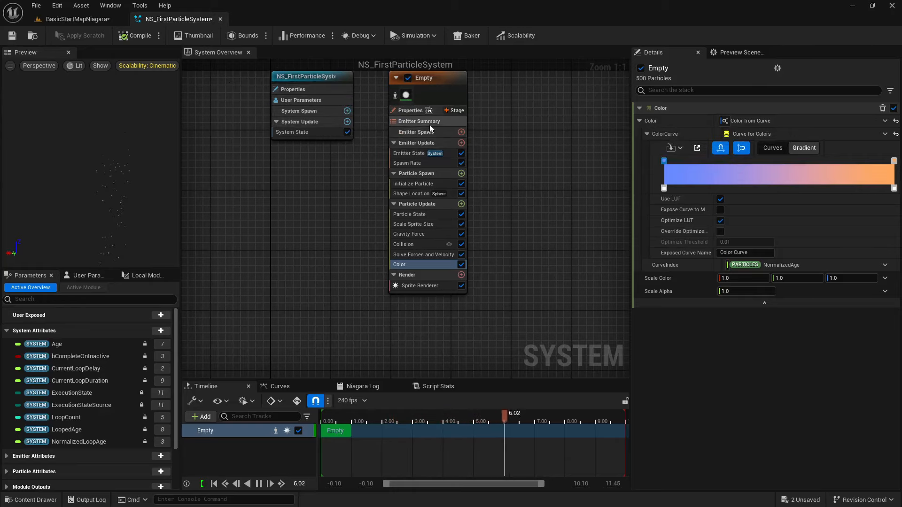
click(422, 165)
click(747, 121)
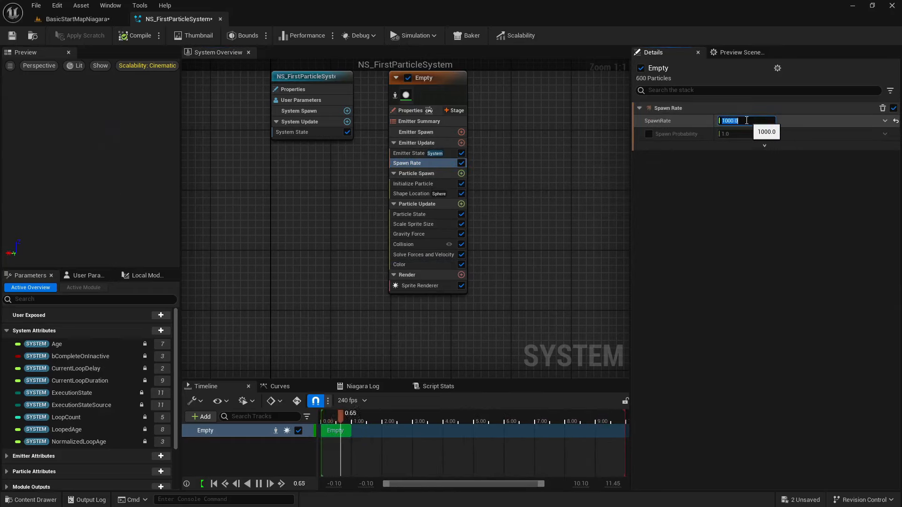
click(77, 19)
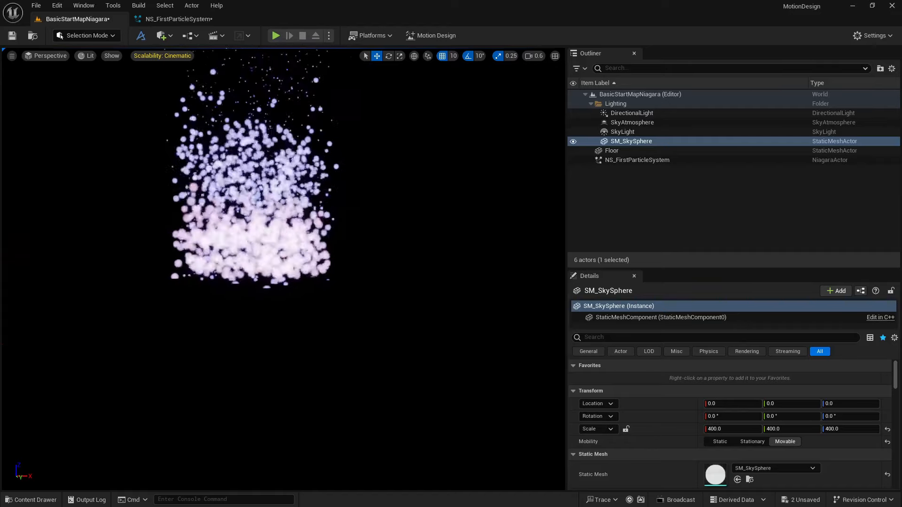
- Move the NS_FirstParticleSystem actor back and forth through the level to about X -260, Y -660, Z 390, testing its particle trail
right_drag(313, 160, 301, 91)
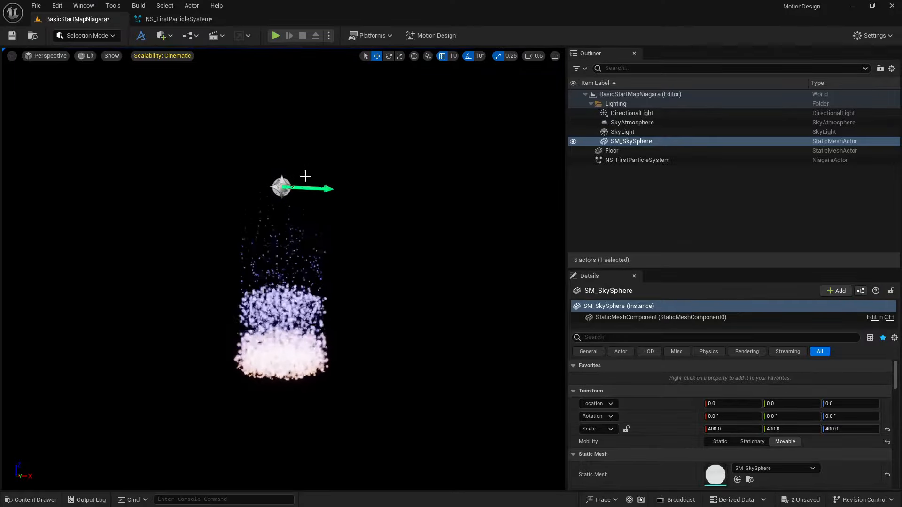
click(290, 185)
drag(321, 187, 364, 286)
drag(353, 189, 153, 183)
drag(172, 279, 360, 207)
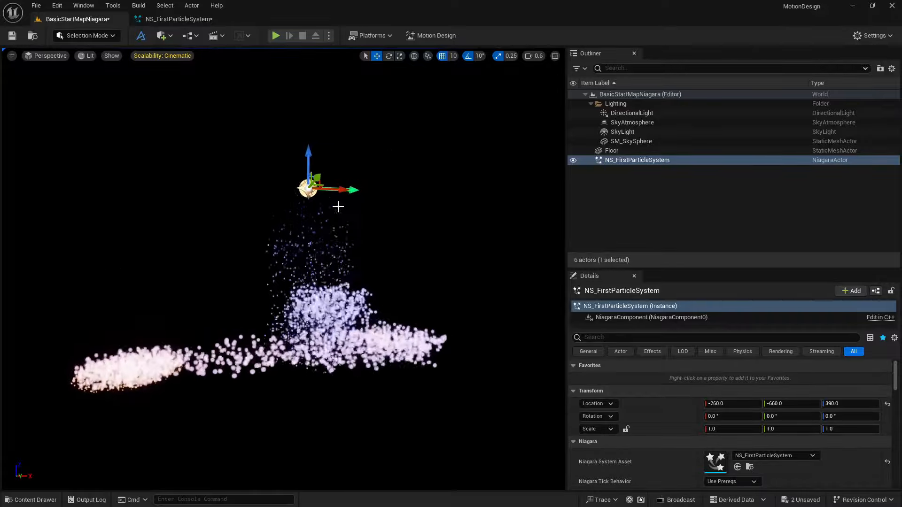